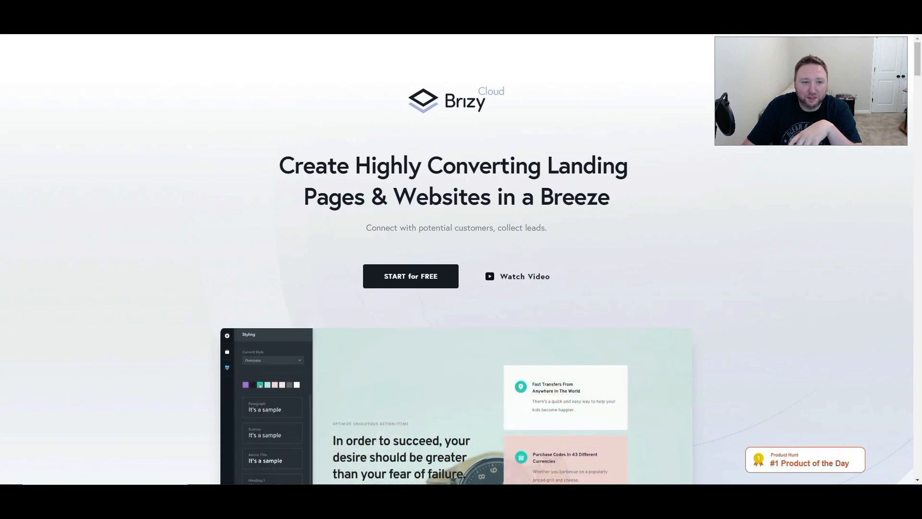
Read through the Brizy Cloud landing page's feature, page speed, integration, multi-page website and coming-soon sections
scroll(438, 202, "down", 1)
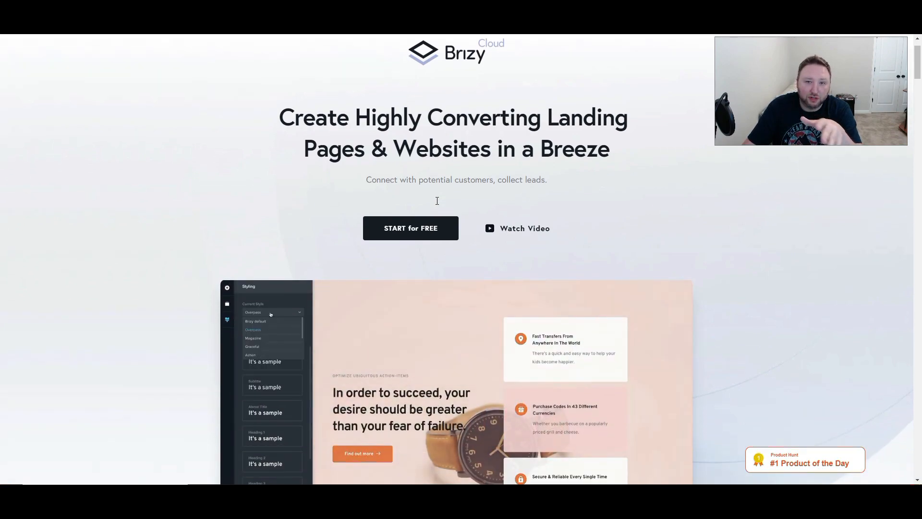
scroll(437, 201, "up", 1)
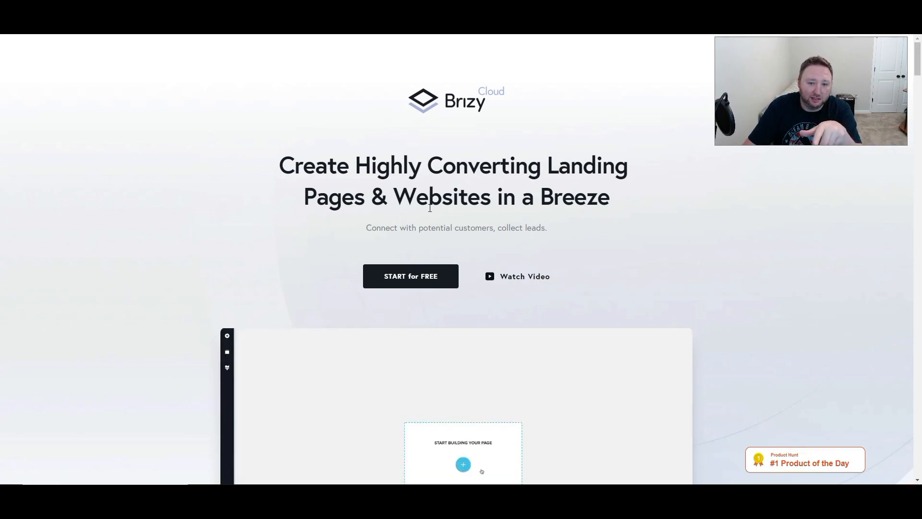
scroll(430, 207, "down", 6)
scroll(429, 206, "down", 4)
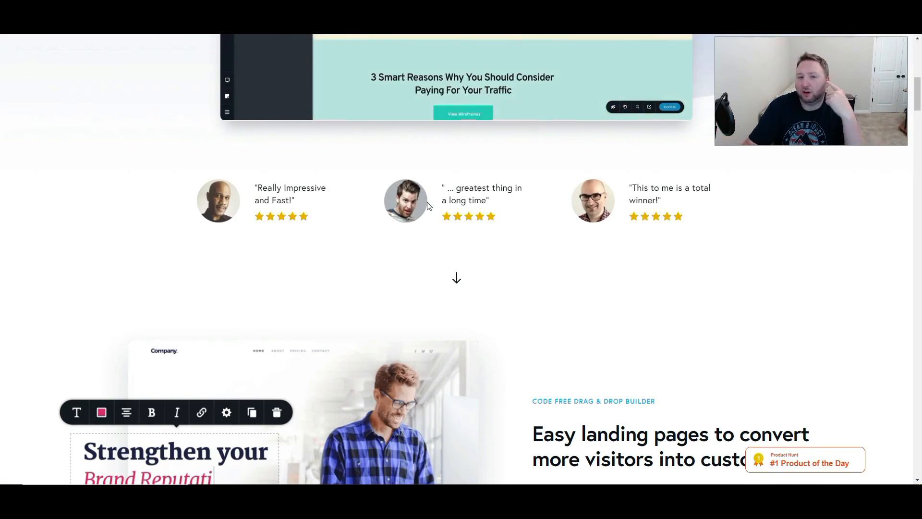
scroll(429, 205, "down", 5)
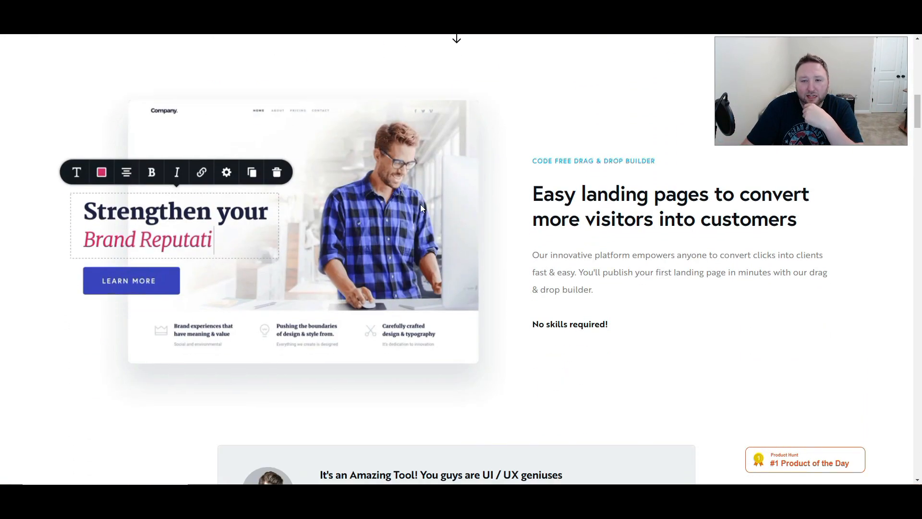
scroll(421, 207, "down", 1)
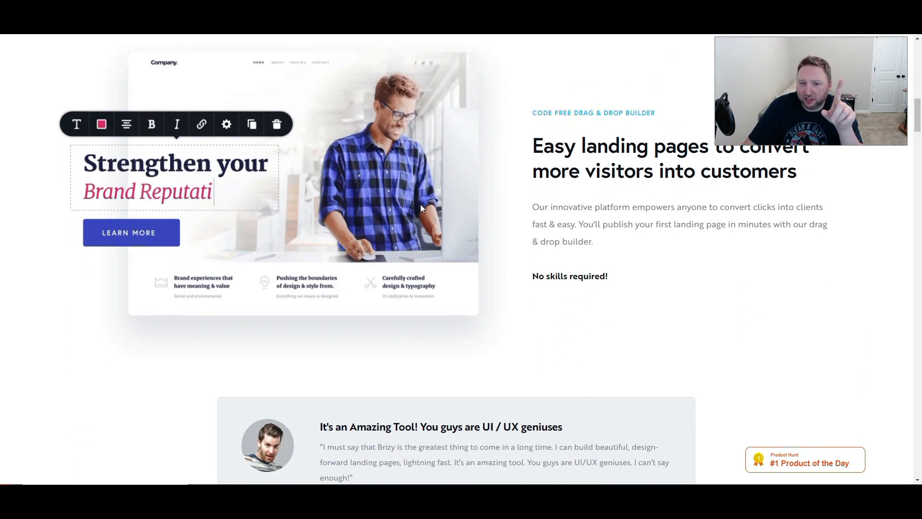
scroll(421, 207, "down", 10)
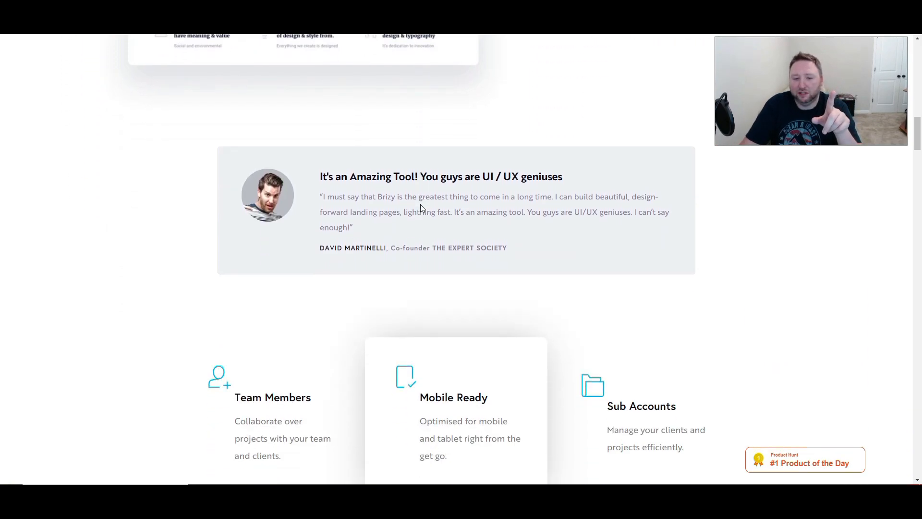
scroll(421, 208, "down", 13)
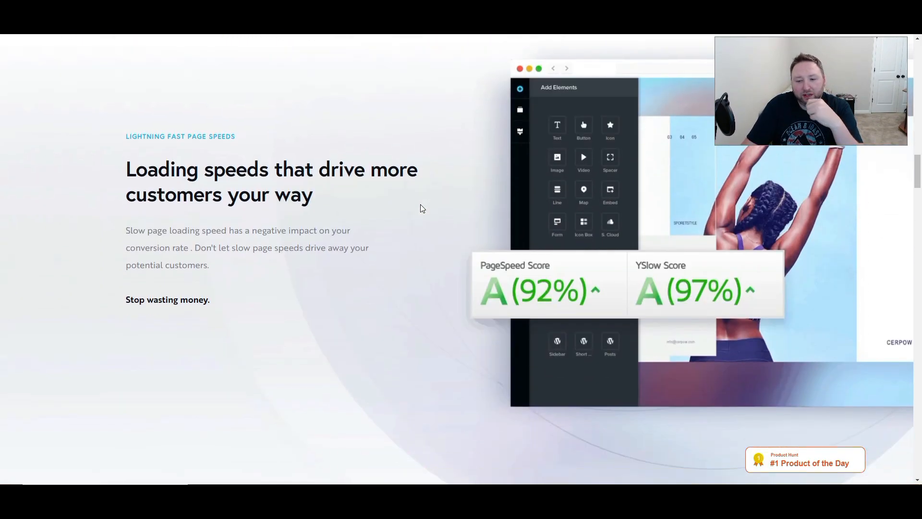
scroll(421, 208, "down", 12)
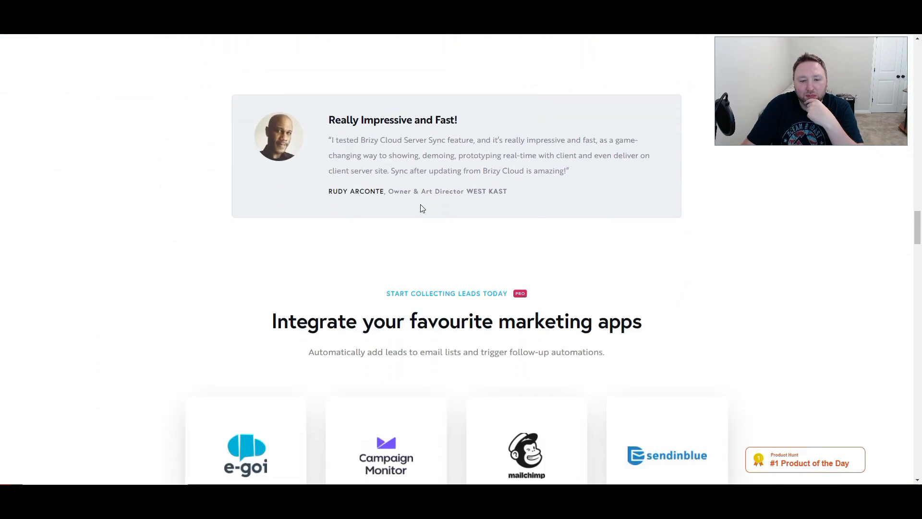
scroll(421, 207, "down", 16)
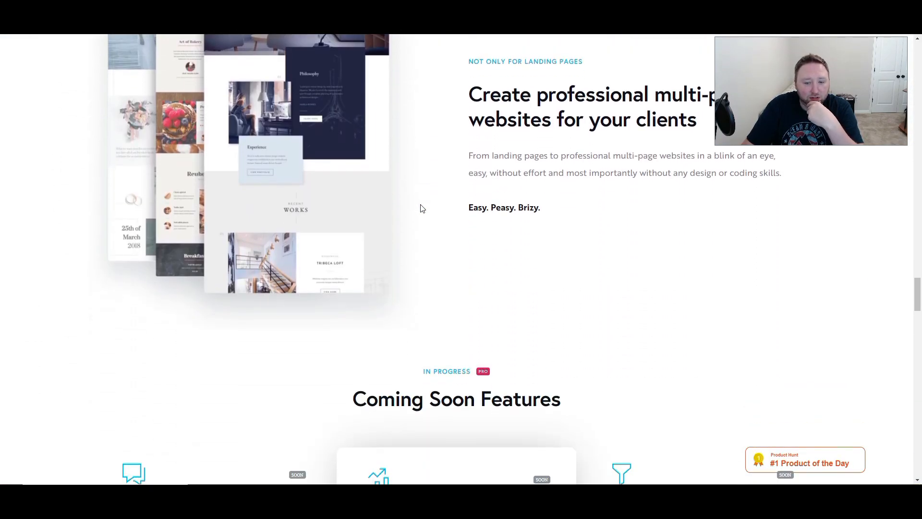
scroll(421, 208, "down", 5)
scroll(421, 208, "down", 13)
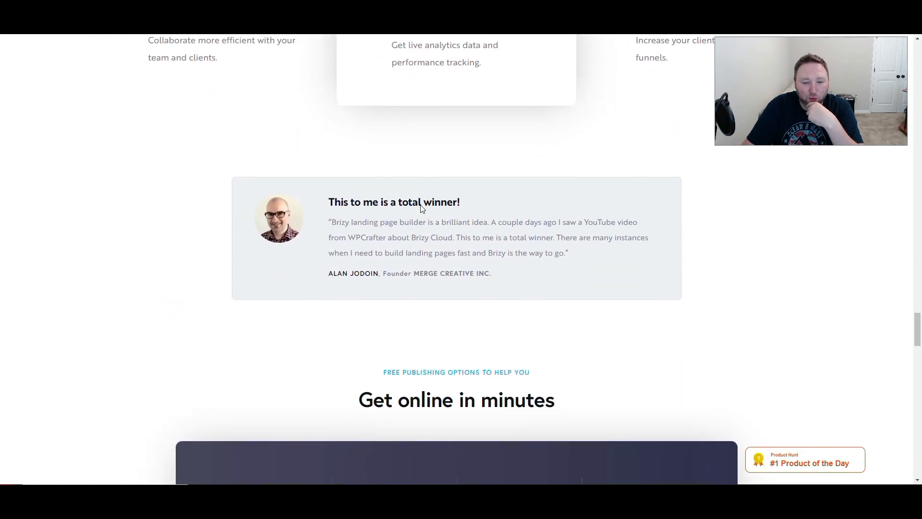
Compare the Free, Personal and Studio pricing plans in the landing page's PRO section
scroll(420, 208, "down", 7)
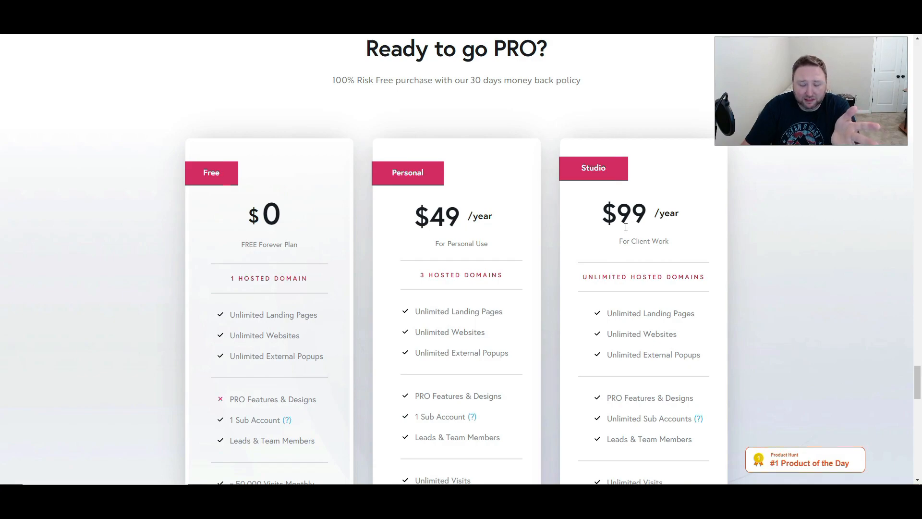
scroll(686, 319, "down", 1)
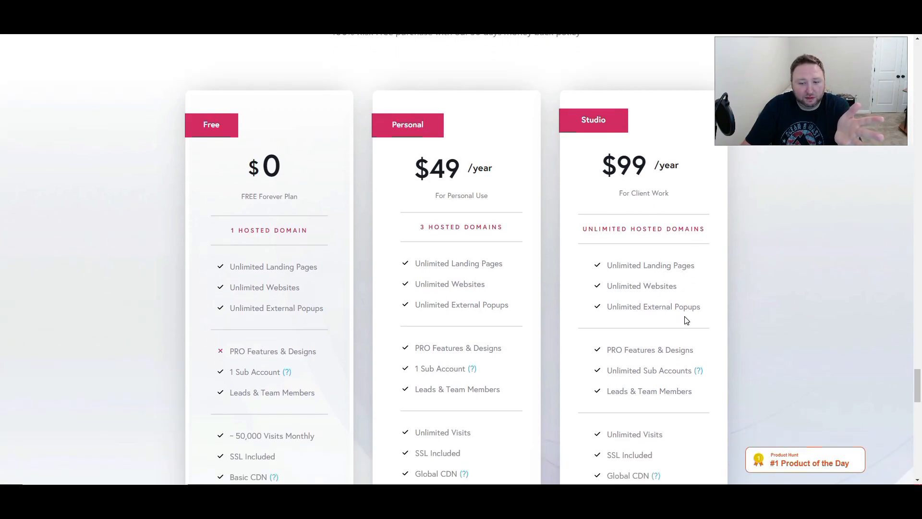
scroll(686, 319, "down", 2)
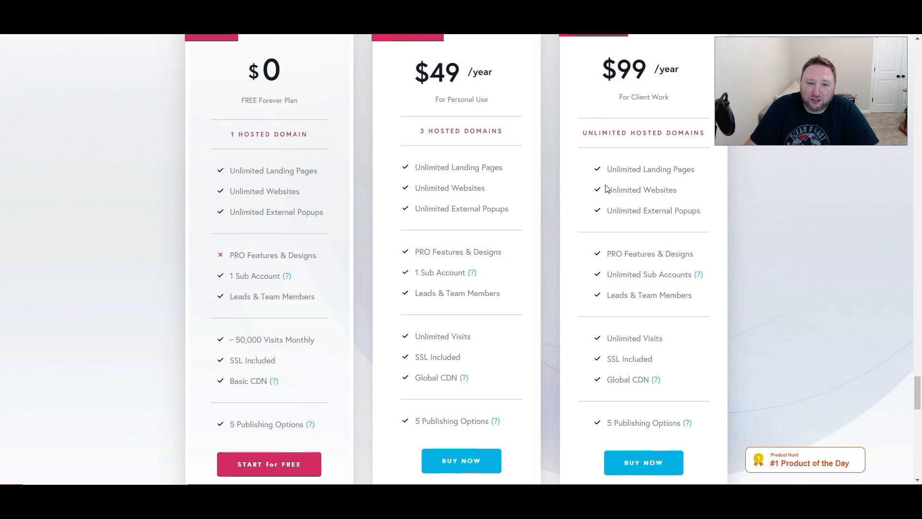
scroll(445, 220, "up", 2)
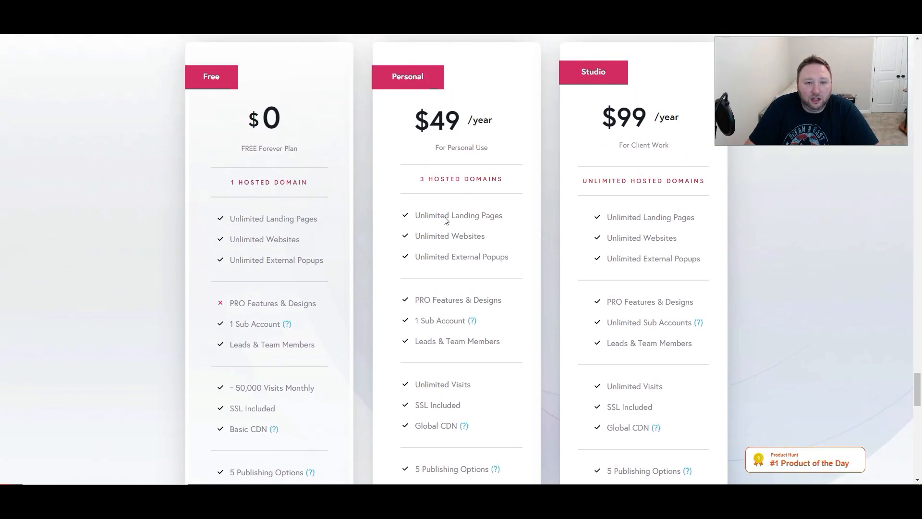
scroll(430, 242, "up", 2)
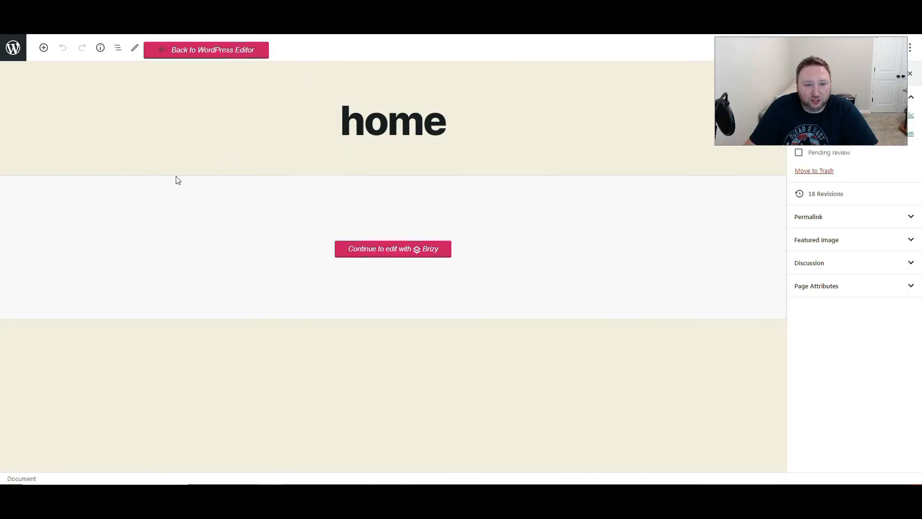
Open the WordPress site's list of pages and view the options the Brizy plugin adds to the admin
left_click(14, 61)
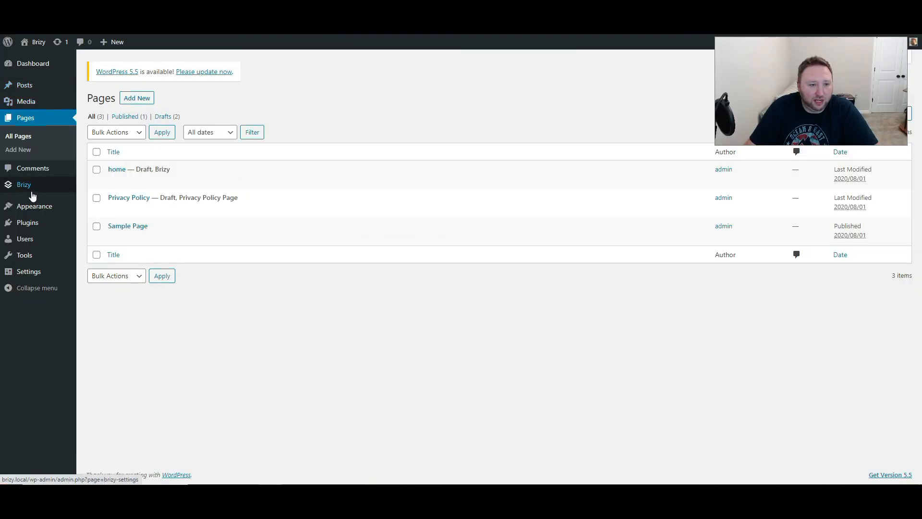
mouse_move(27, 187)
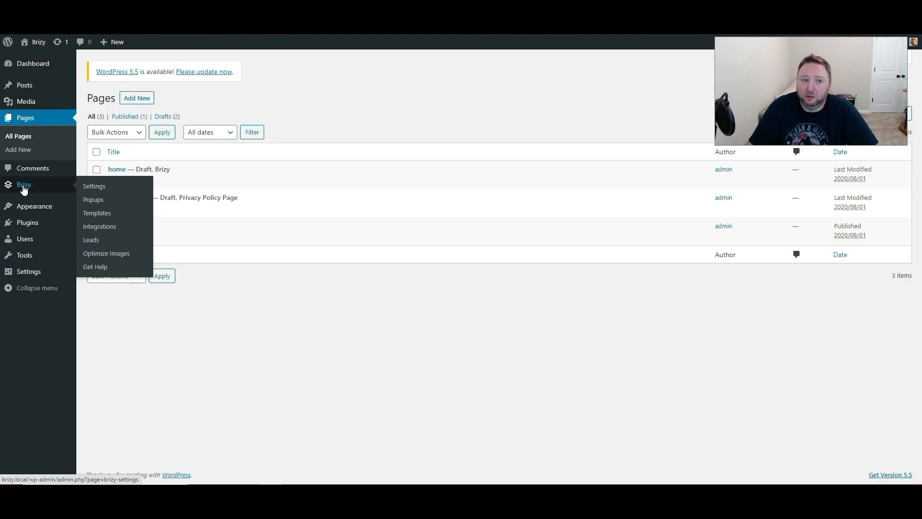
mouse_move(38, 47)
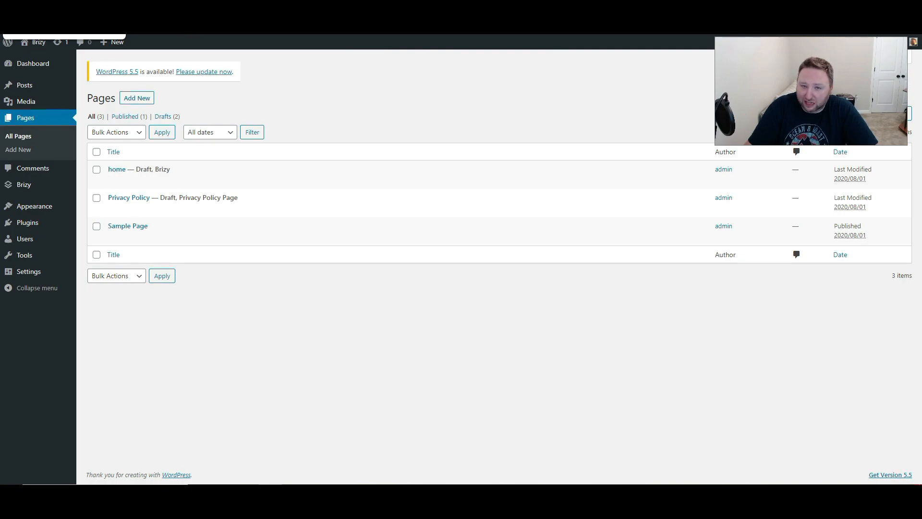
Switch back to the Brizy Cloud landing page and review its pricing plans, publishing options and Coming Soon Features
left_click(48, 8)
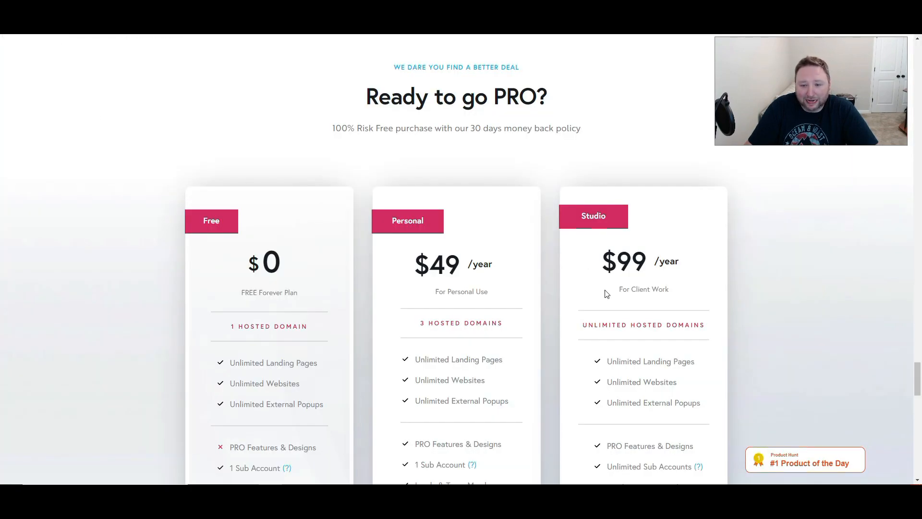
scroll(607, 291, "down", 2)
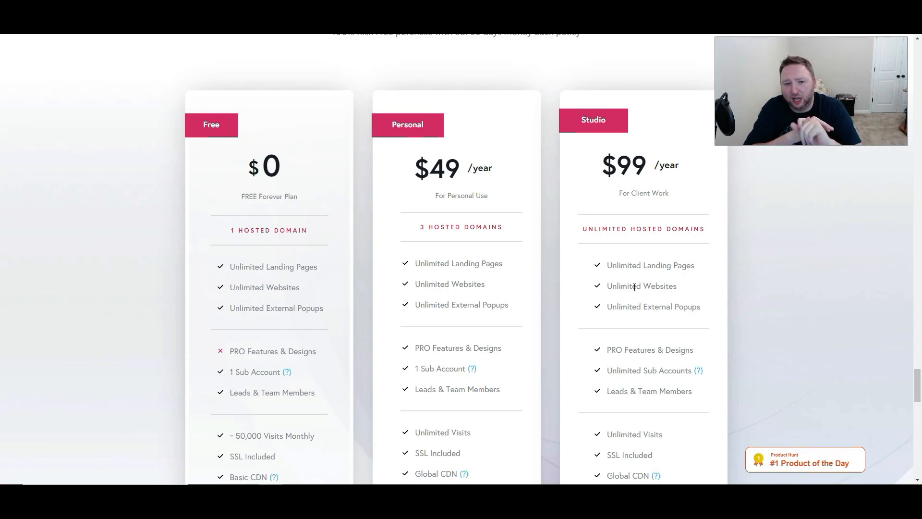
scroll(635, 286, "up", 15)
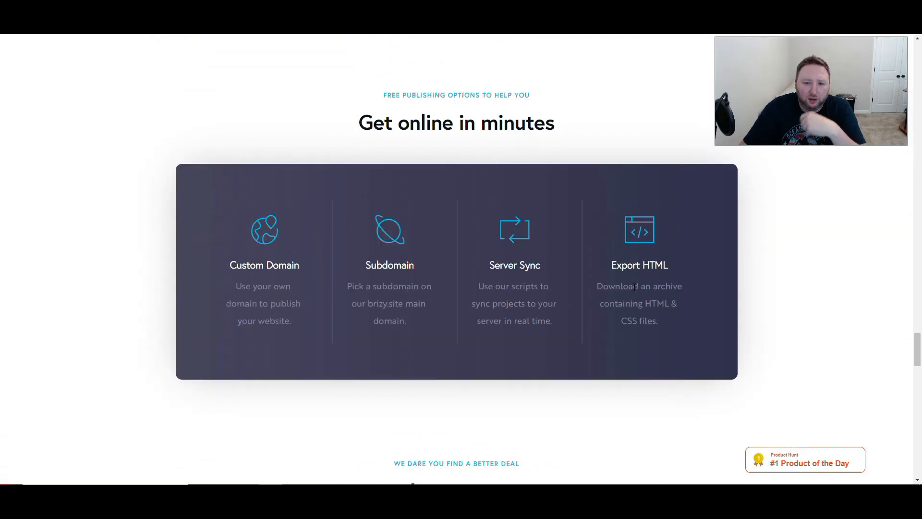
scroll(607, 336, "up", 8)
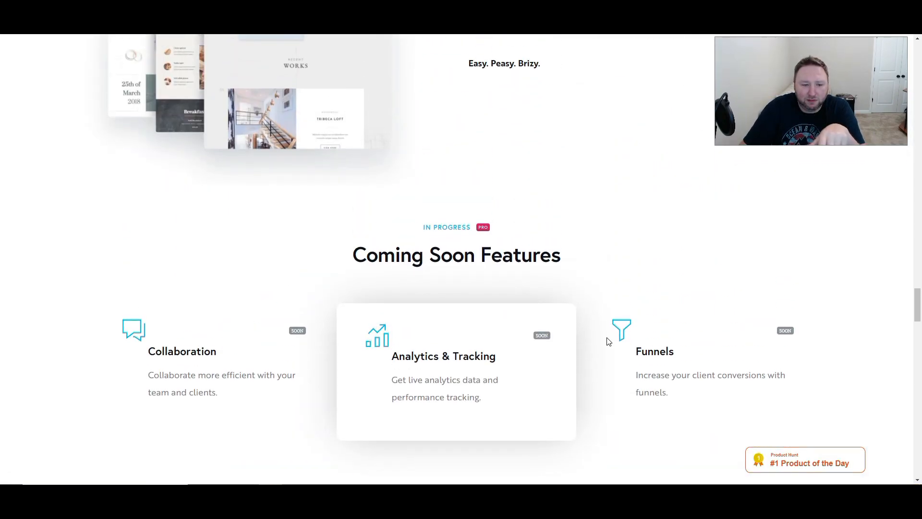
scroll(552, 326, "down", 1)
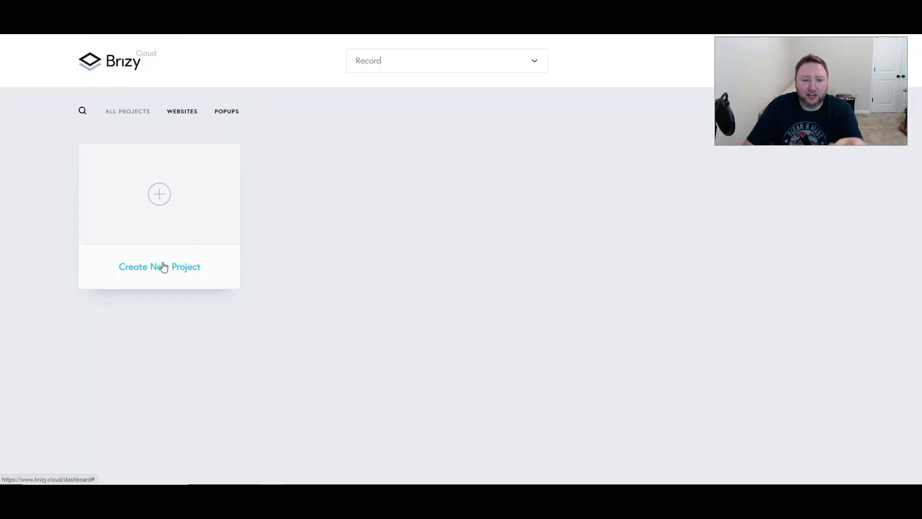
left_click(163, 268)
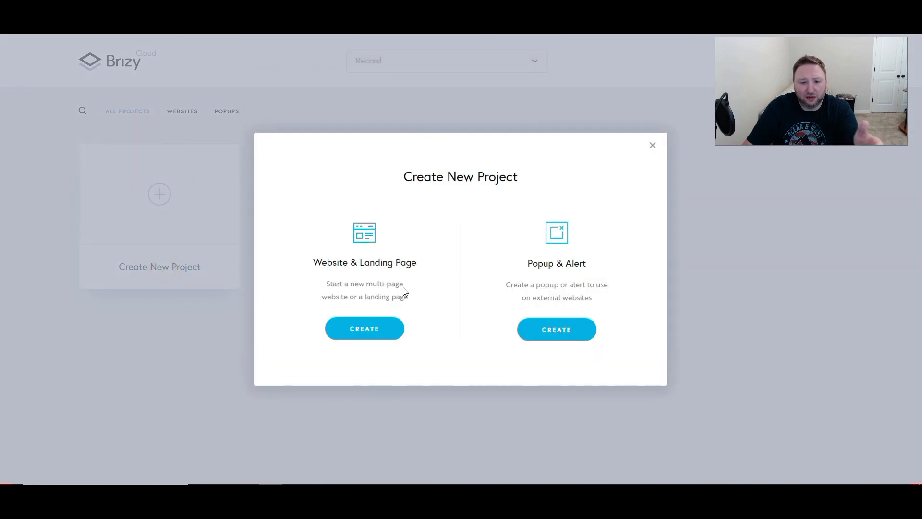
left_click(374, 328)
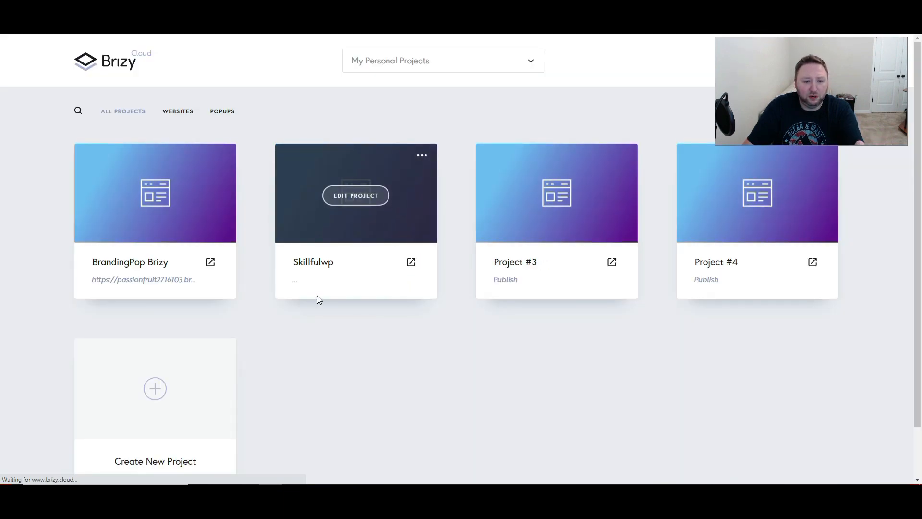
scroll(400, 315, "down", 1)
scroll(445, 120, "up", 1)
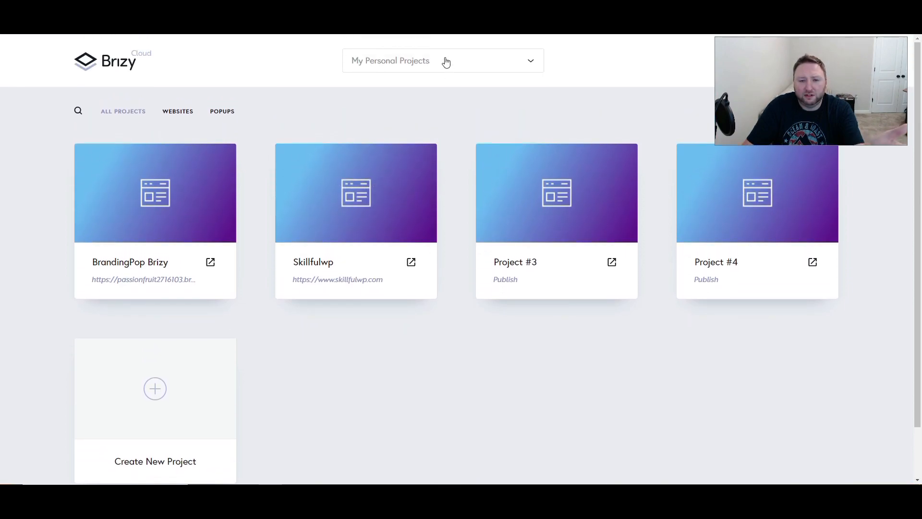
Switch to the Record account and create a new Website & Landing Page project in it
left_click(445, 62)
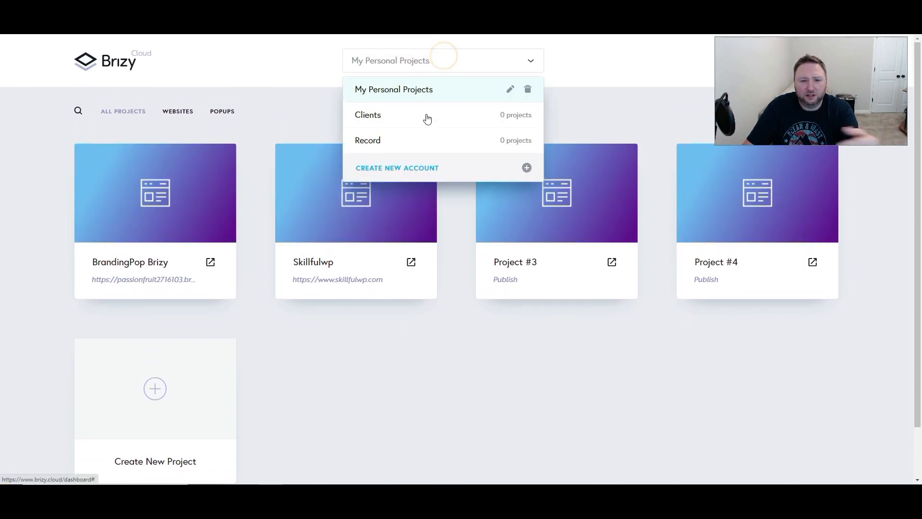
left_click(389, 142)
left_click(161, 206)
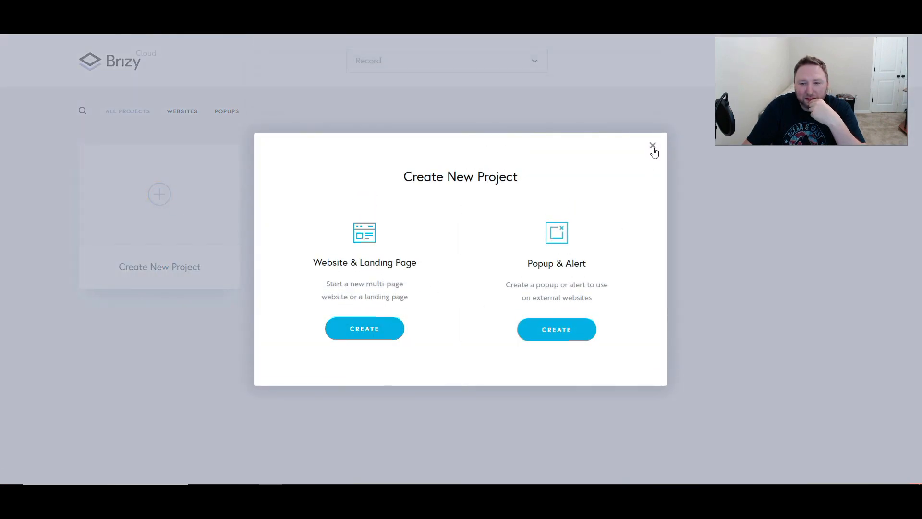
left_click(350, 335)
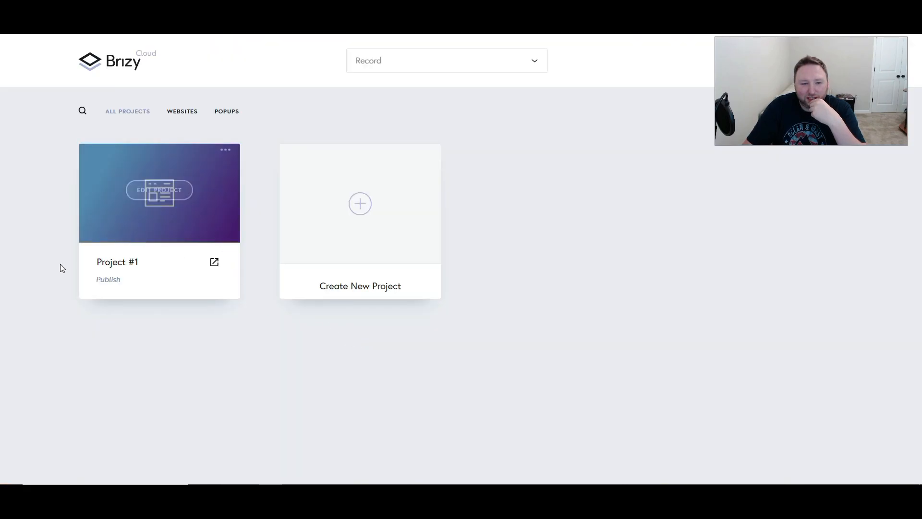
Open Project #1 in the page builder to view the blank page, and return to the dashboard
triple_click(129, 262)
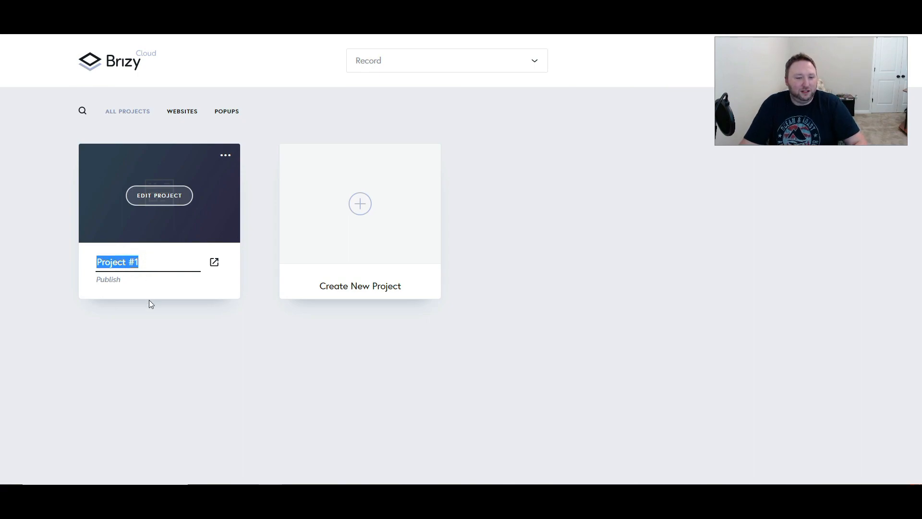
left_click(150, 315)
left_click(160, 202)
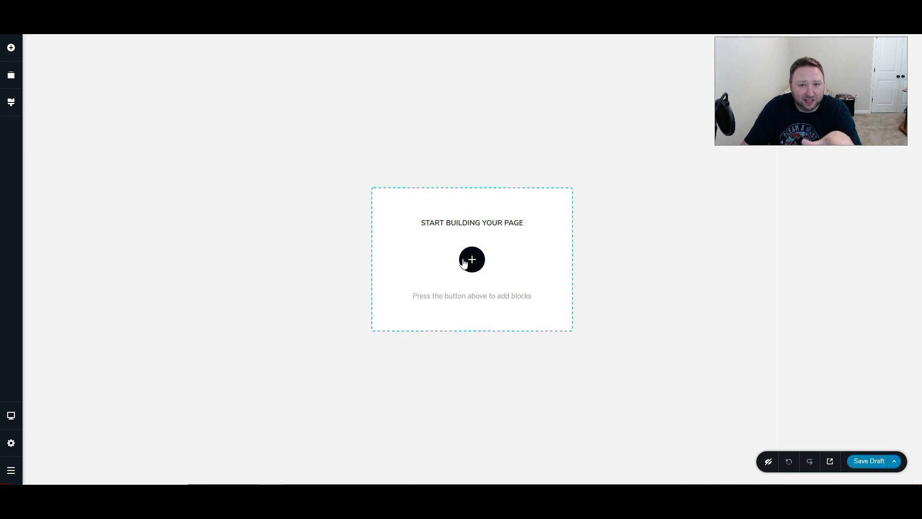
left_click(11, 469)
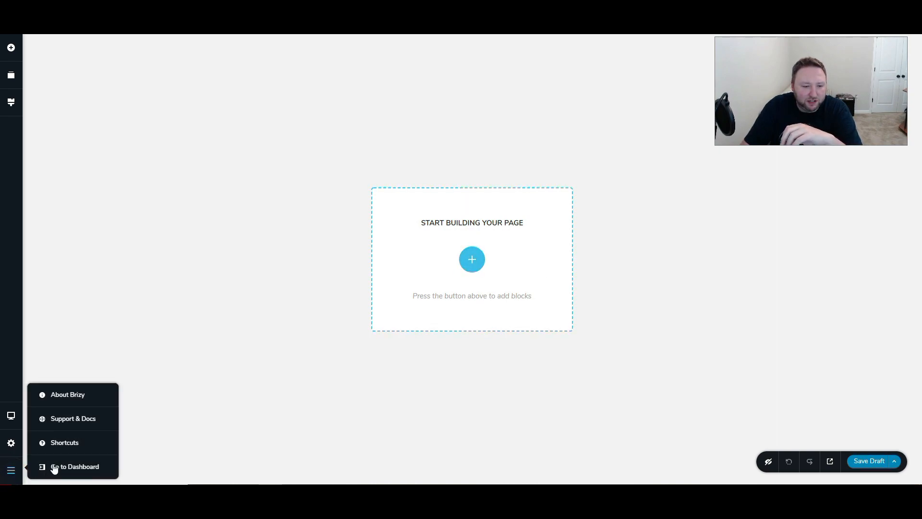
left_click(79, 465)
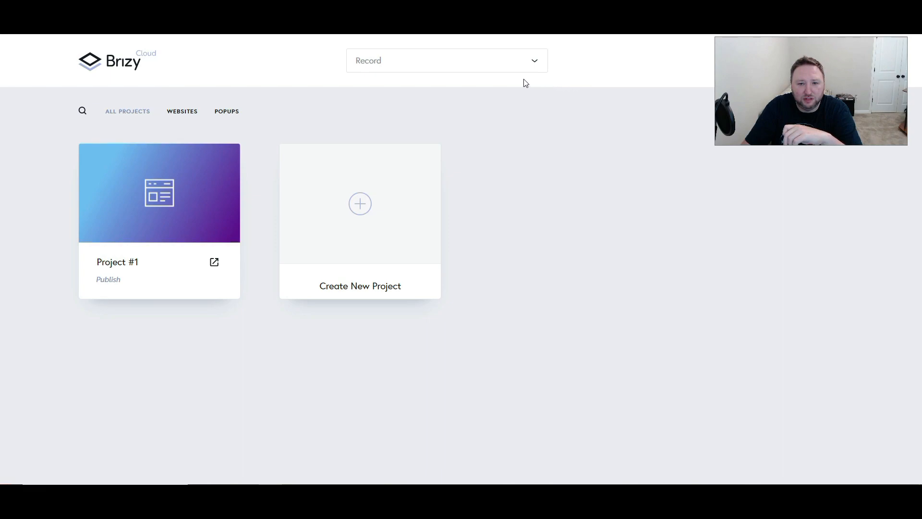
Look at the list of accounts and filter the Record account's projects by Websites and by Popups
left_click(434, 58)
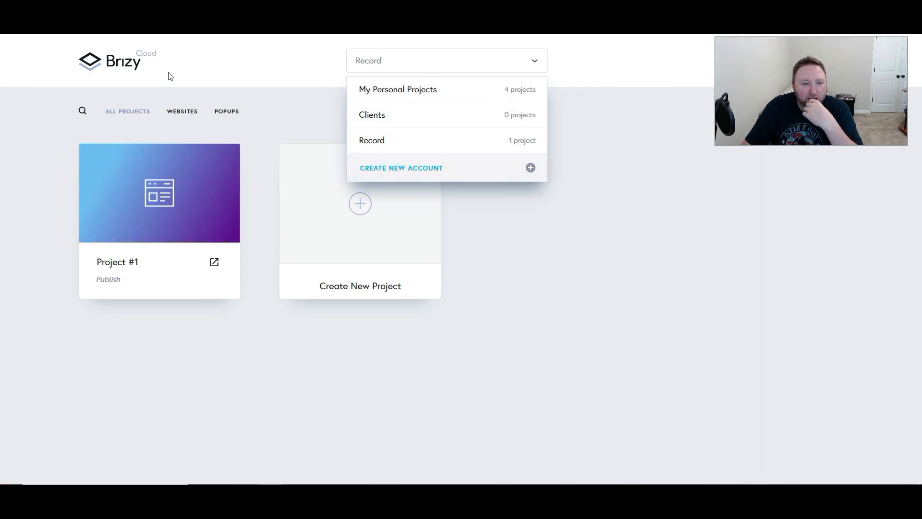
left_click(186, 116)
left_click(226, 111)
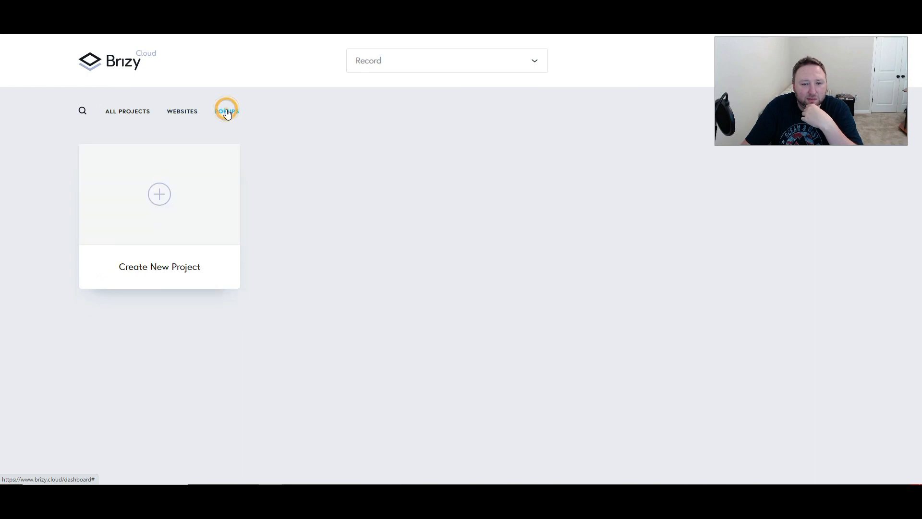
List all projects in the Record account again and view the leads received for Project #1
left_click(175, 114)
left_click(121, 116)
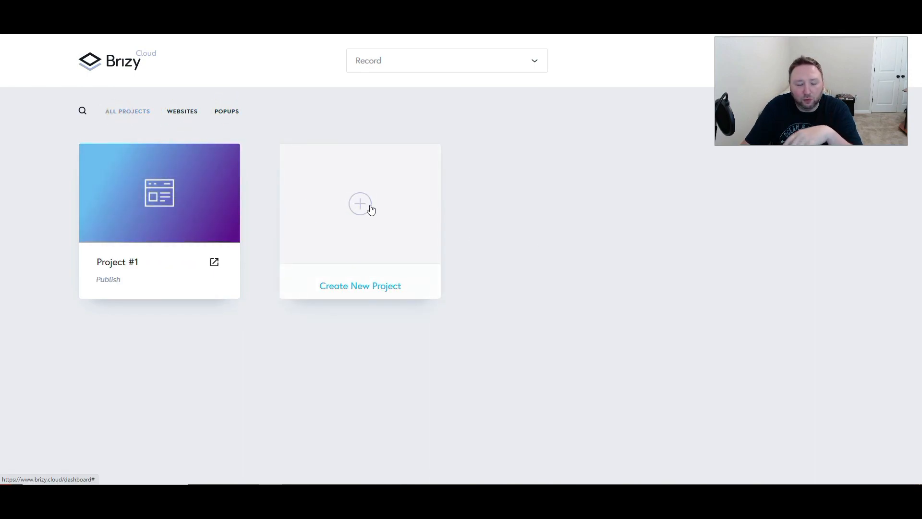
mouse_move(201, 242)
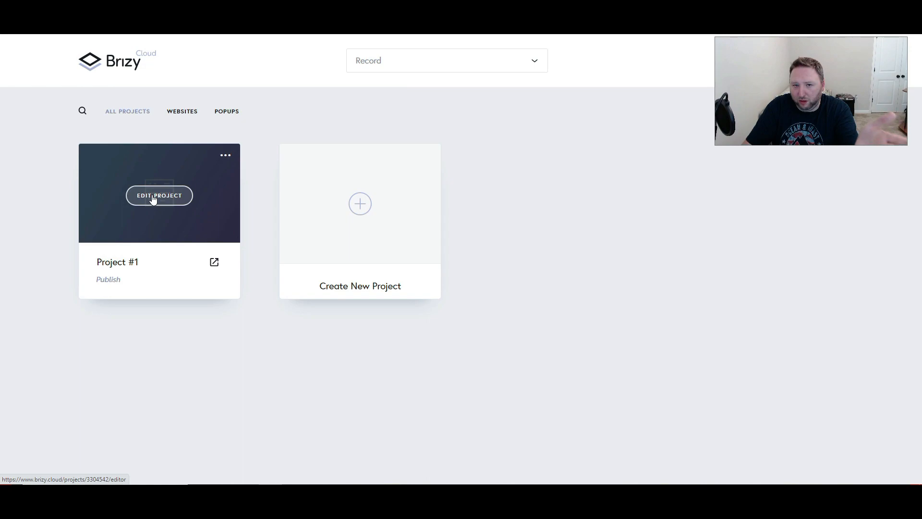
left_click(226, 156)
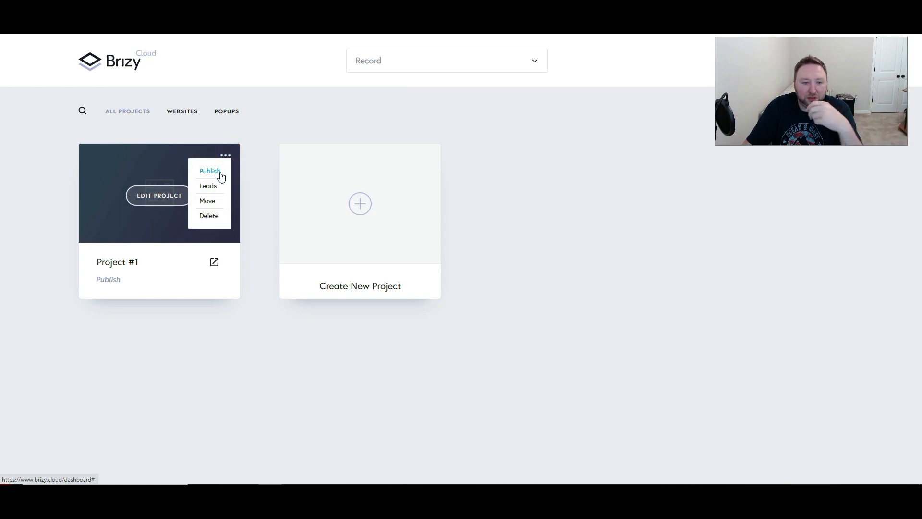
left_click(220, 190)
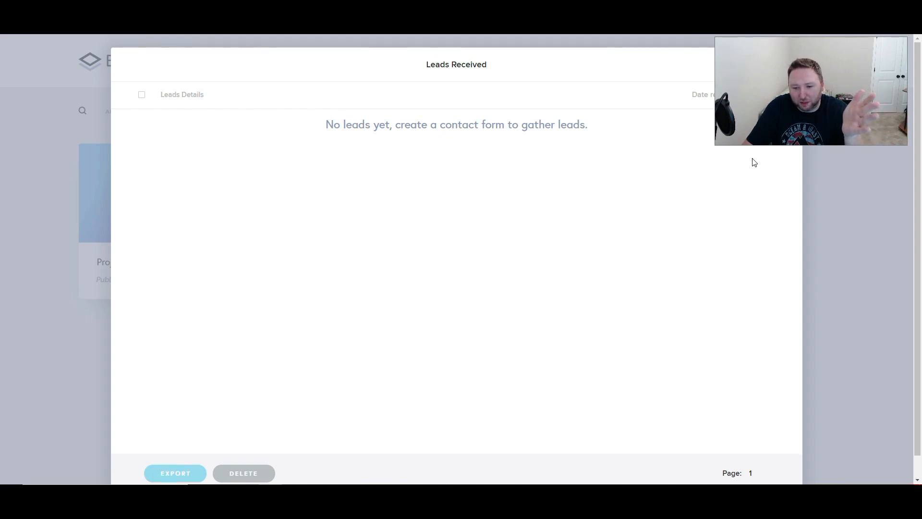
scroll(653, 211, "down", 1)
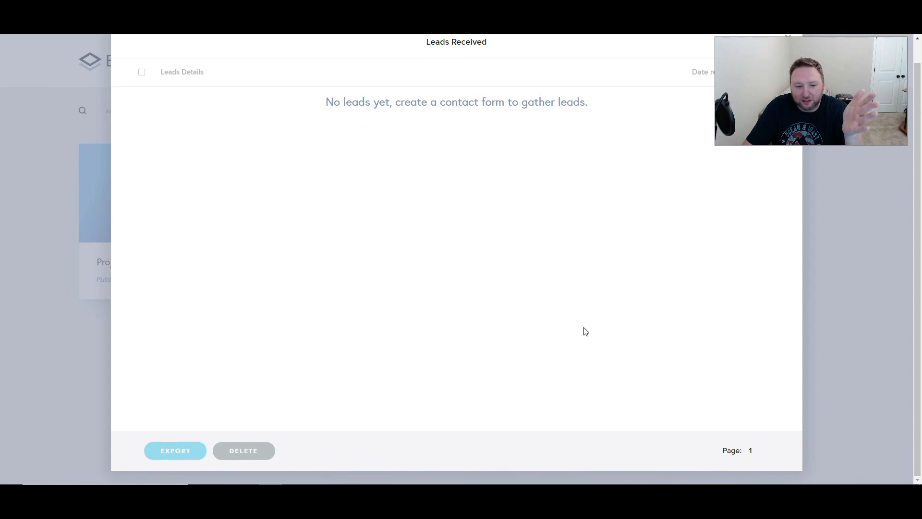
left_click(858, 242)
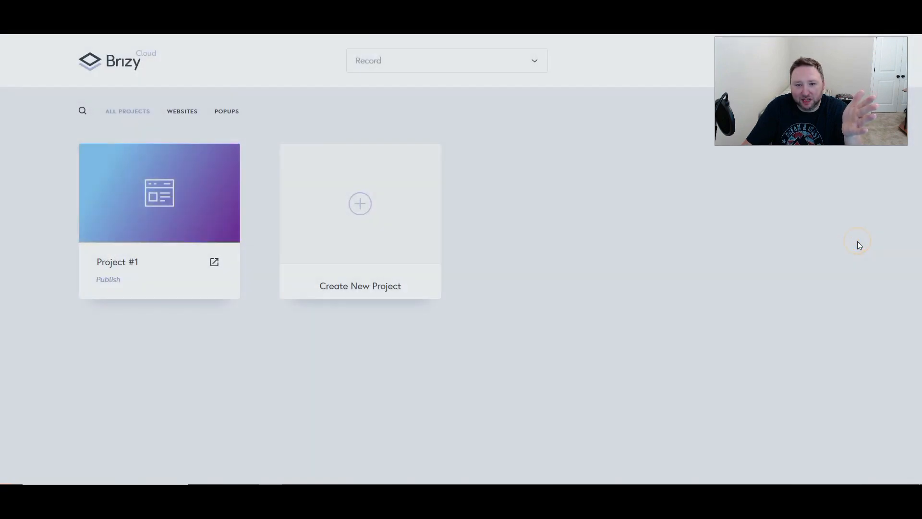
View the publishing options available for Project #1
left_click(225, 155)
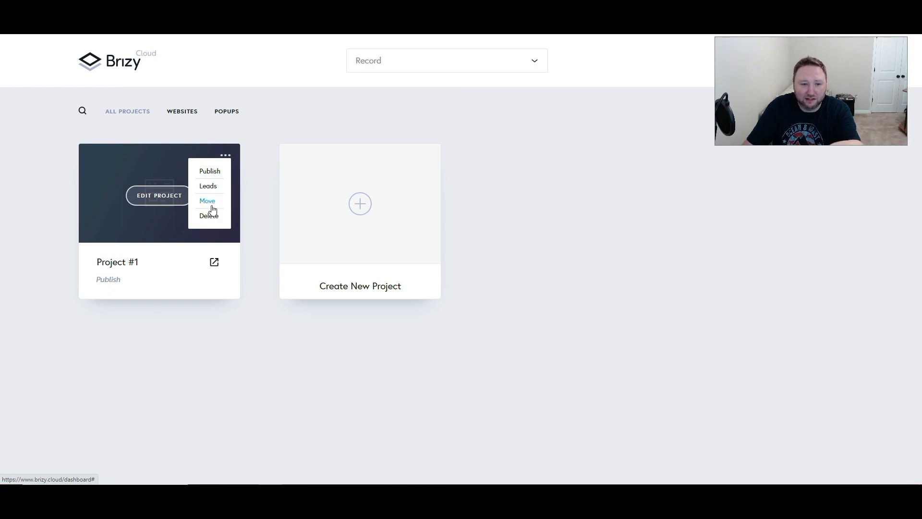
left_click(210, 171)
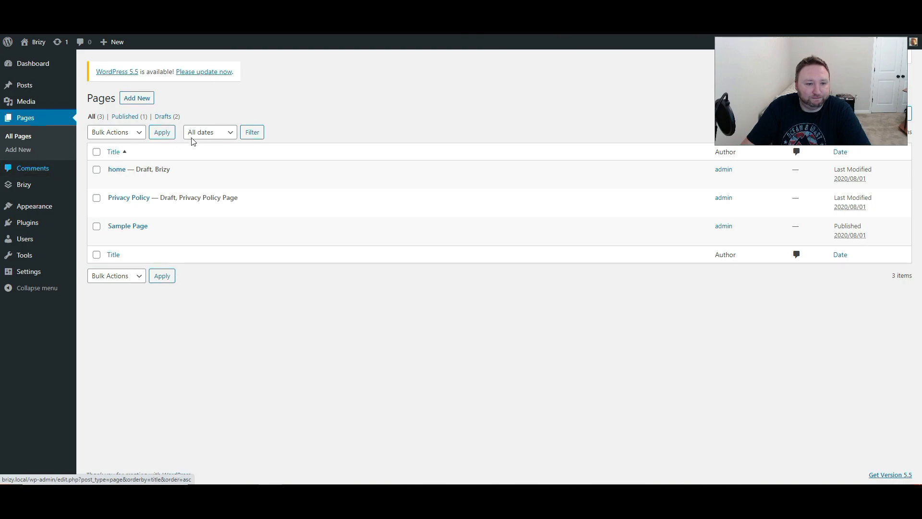
Switch to the WordPress site, open the draft home page in the Brizy editor, and review its sections and a block's options
left_click(215, 181)
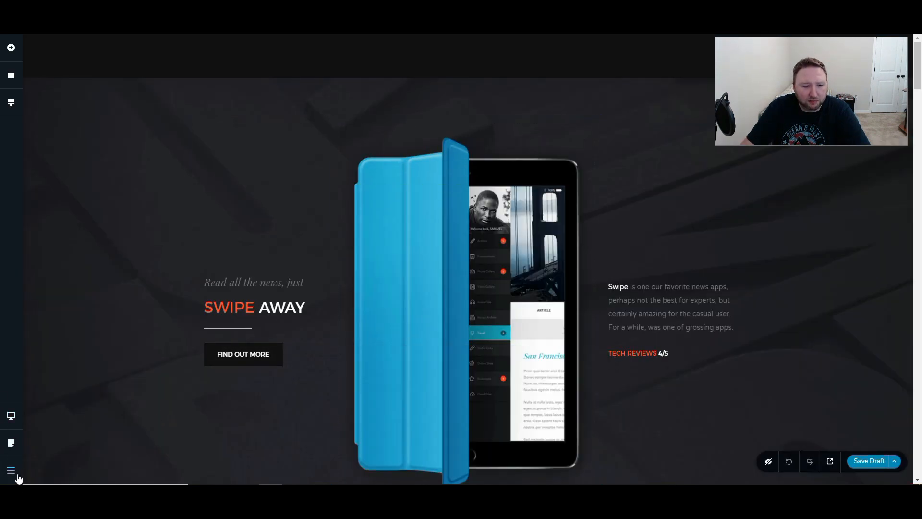
scroll(761, 386, "down", 8)
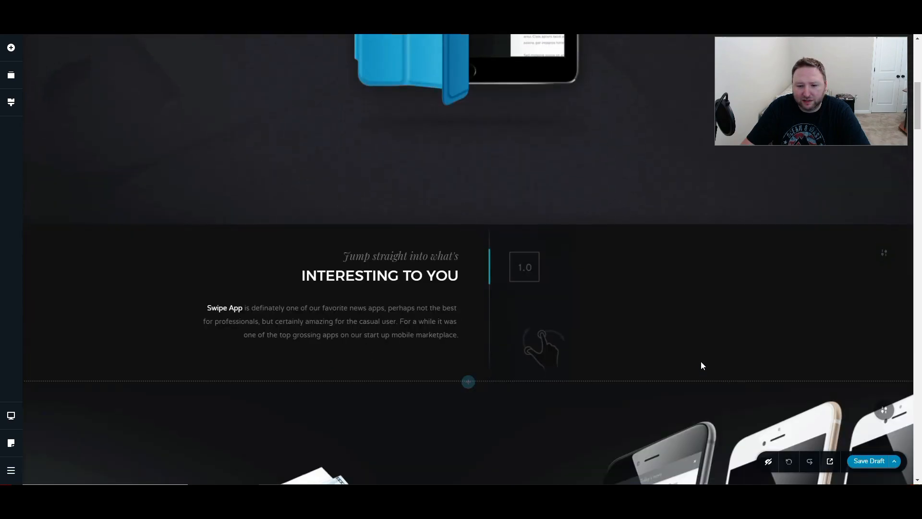
left_click(885, 255)
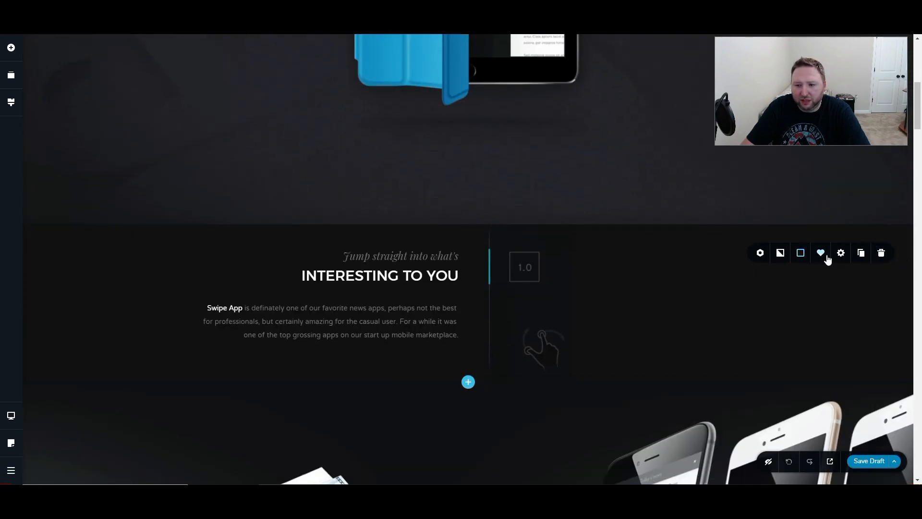
scroll(516, 372, "down", 20)
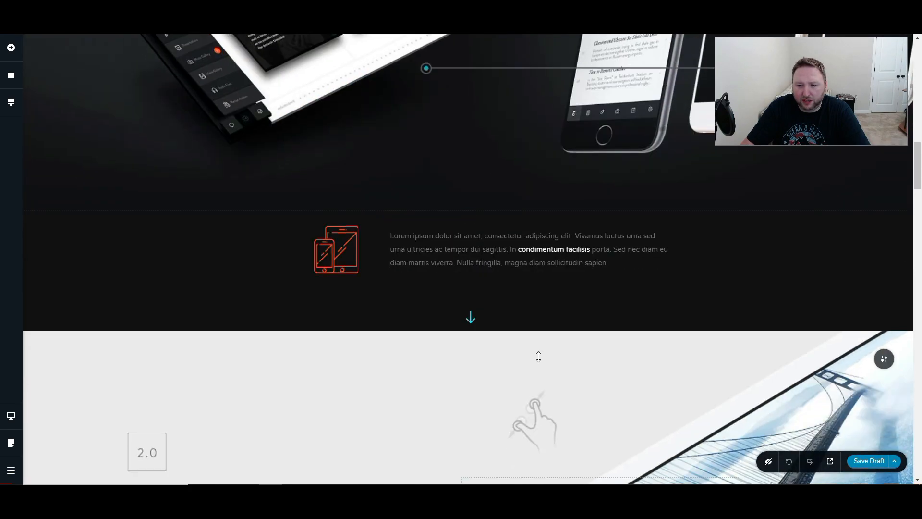
scroll(679, 331, "down", 20)
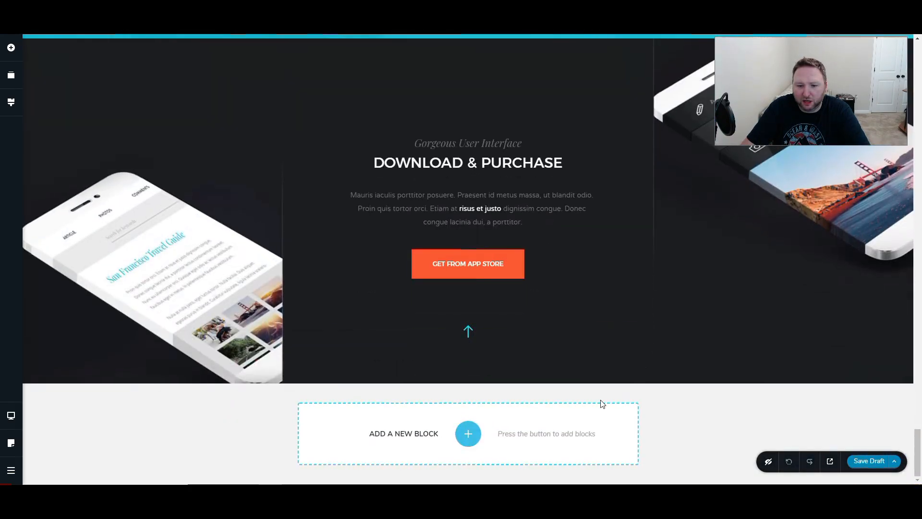
Open the block library from the end of the page and compare the saved blocks with the saved layouts, ending on the premade layouts
left_click(468, 434)
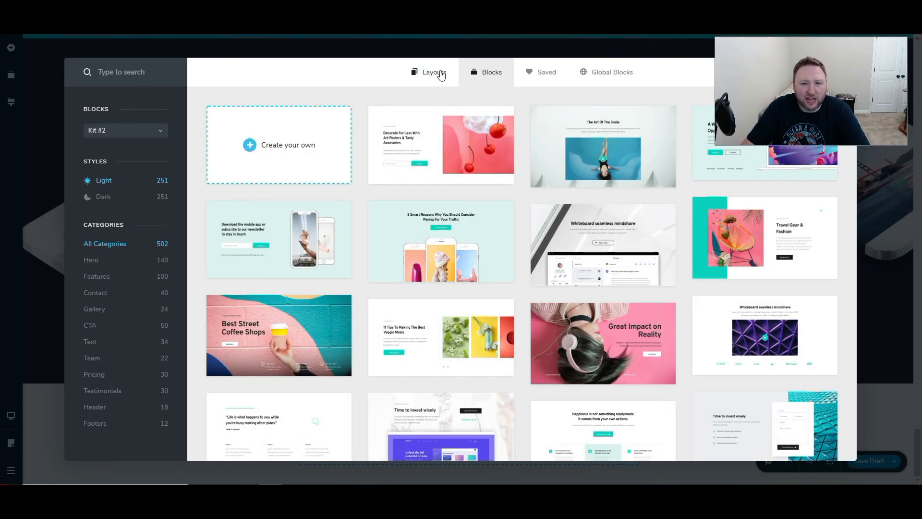
left_click(544, 72)
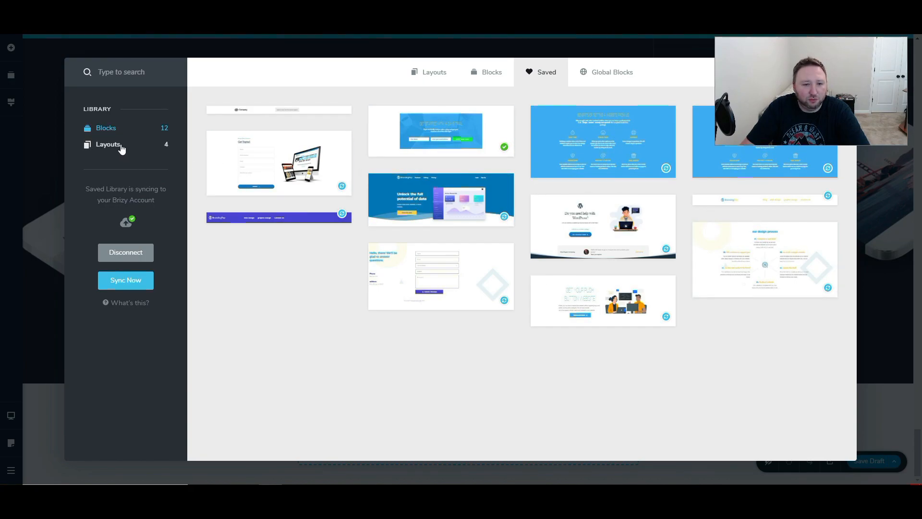
left_click(102, 145)
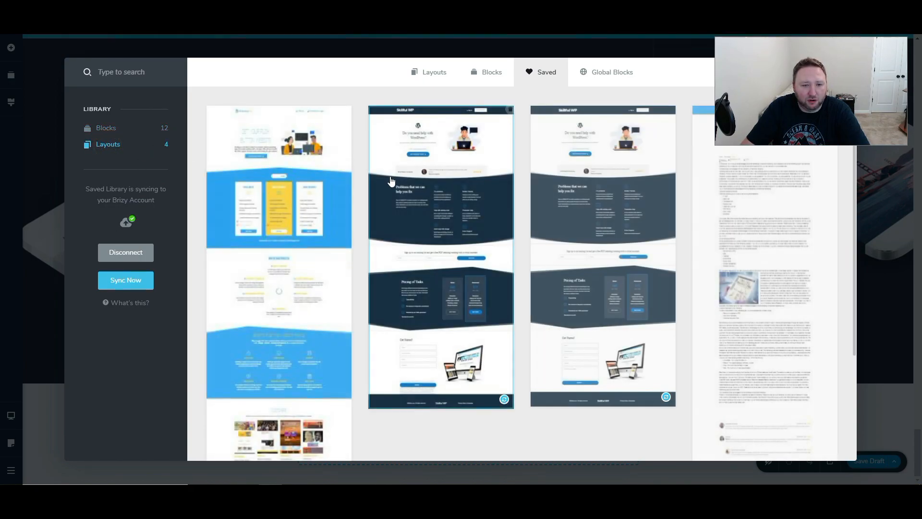
left_click(99, 127)
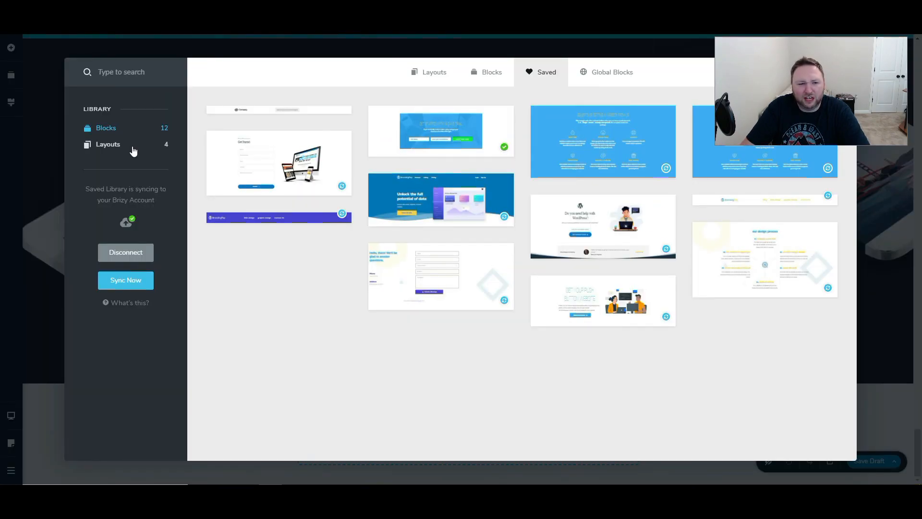
left_click(116, 144)
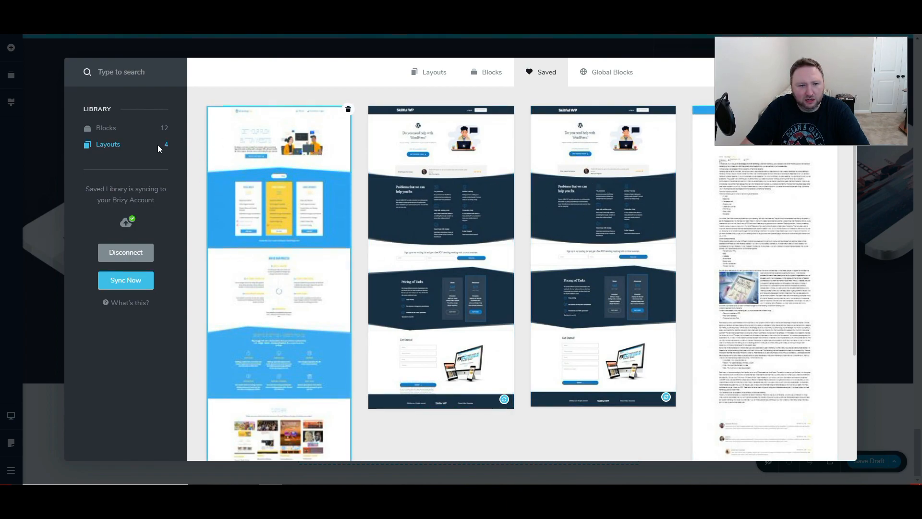
left_click(106, 127)
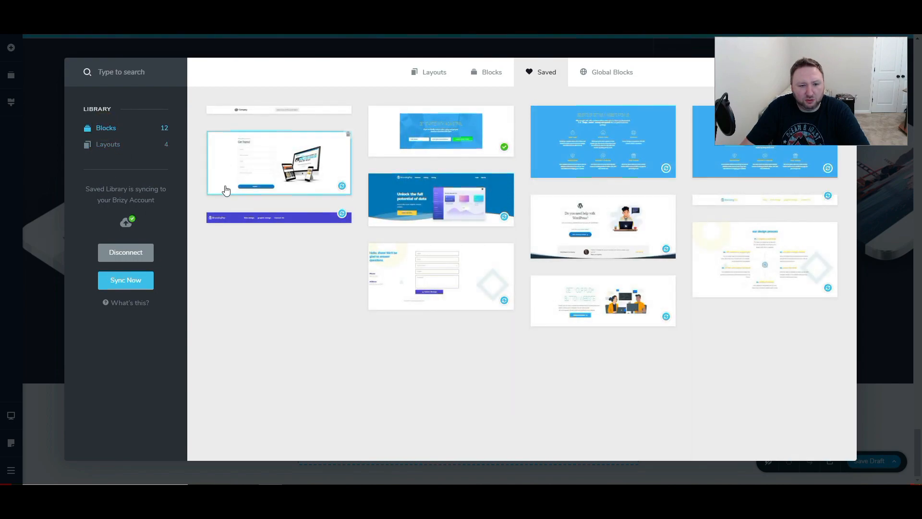
left_click(105, 149)
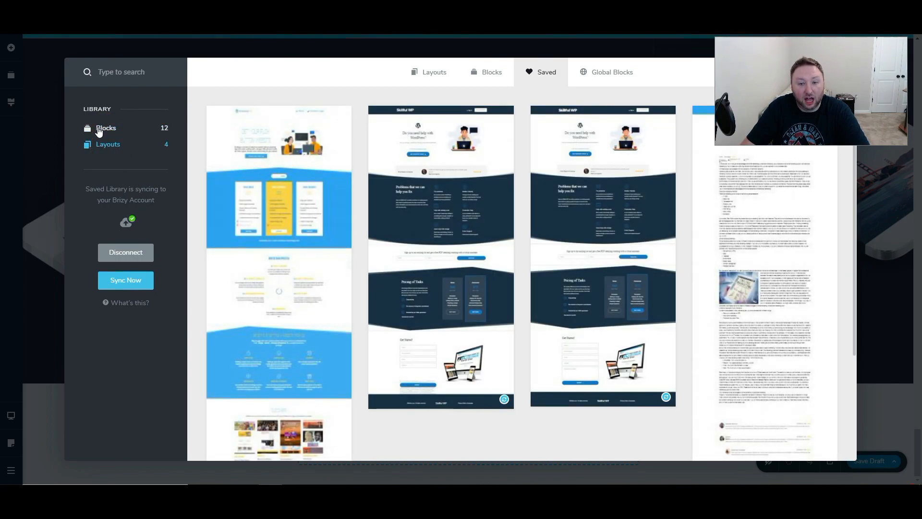
left_click(99, 128)
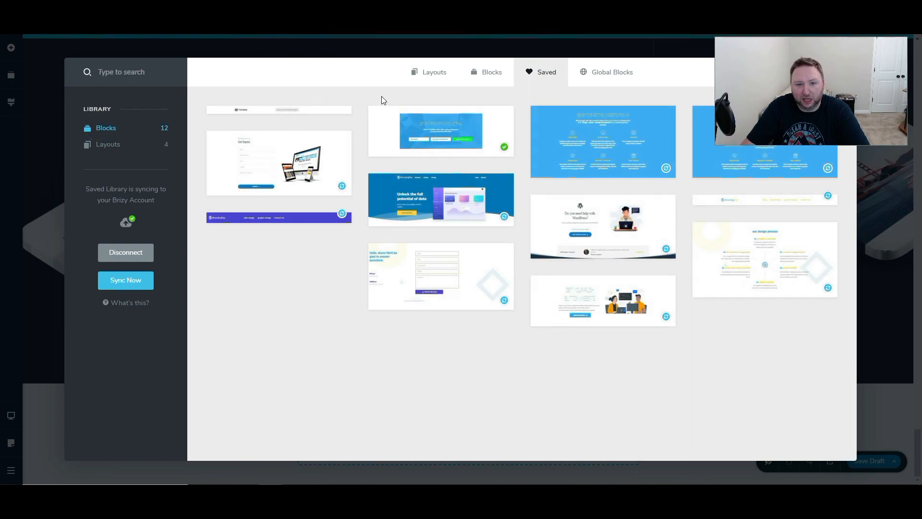
left_click(428, 77)
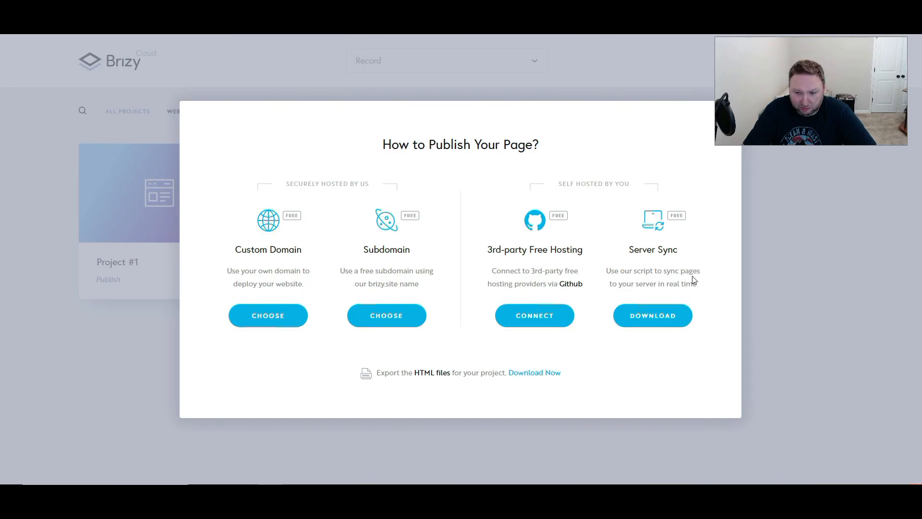
Back in Brizy Cloud, open Project #1 in the page builder and import the Swipe Homepage layout with Replace global styling selected
left_click(811, 238)
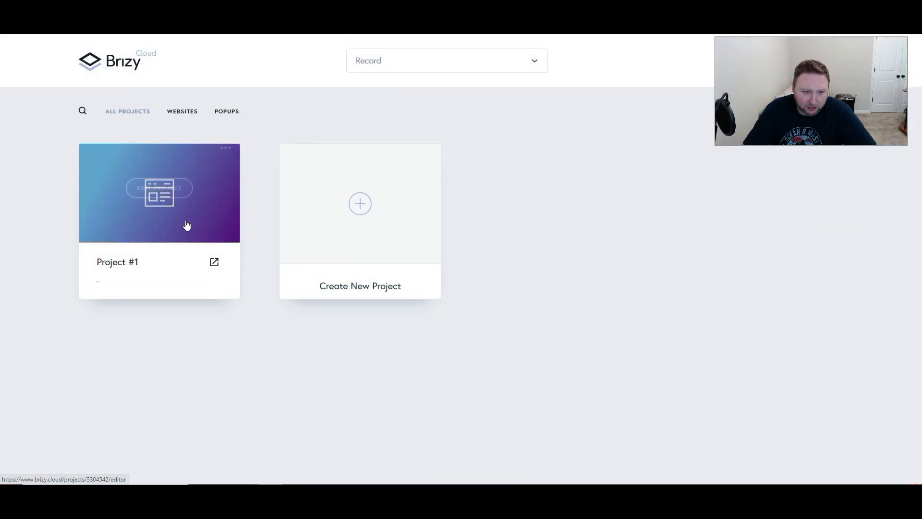
left_click(166, 196)
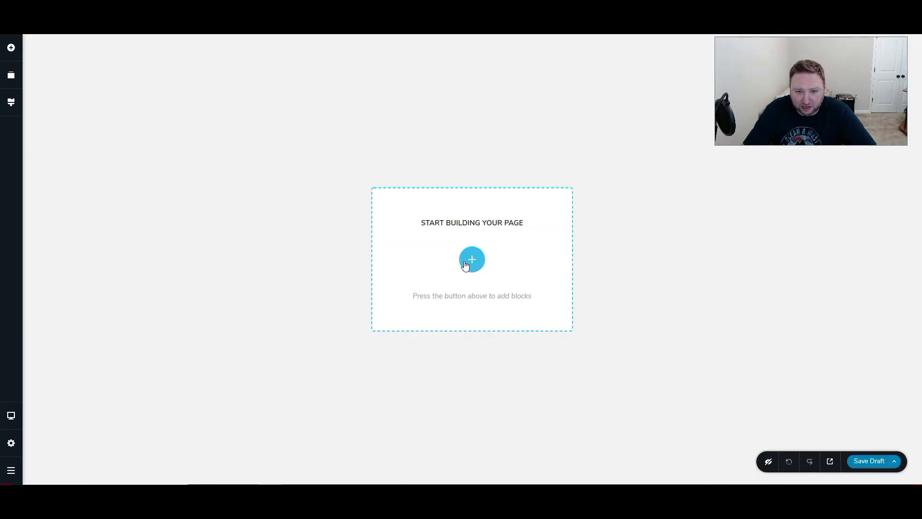
left_click(473, 263)
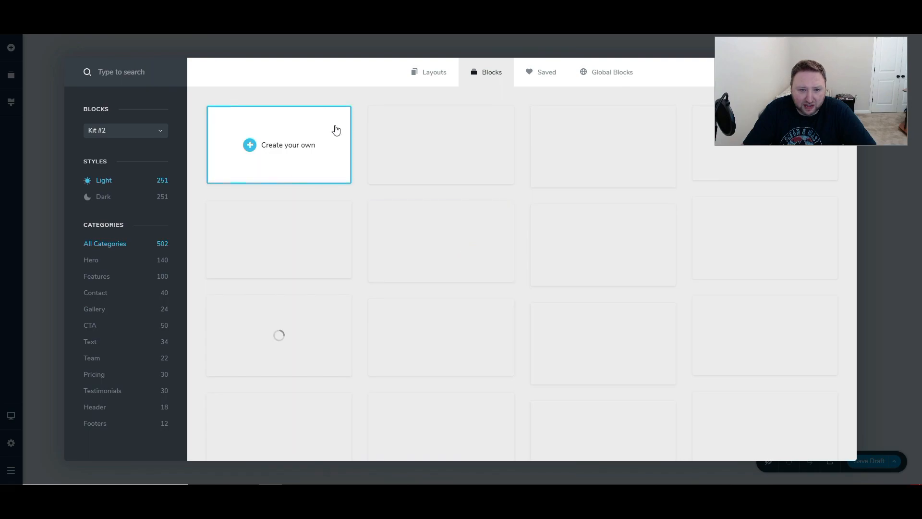
left_click(428, 74)
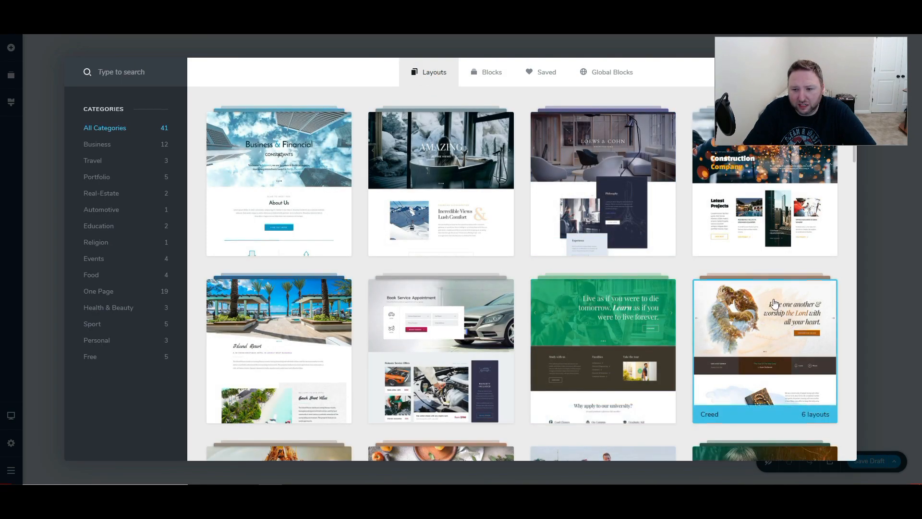
scroll(769, 303, "down", 6)
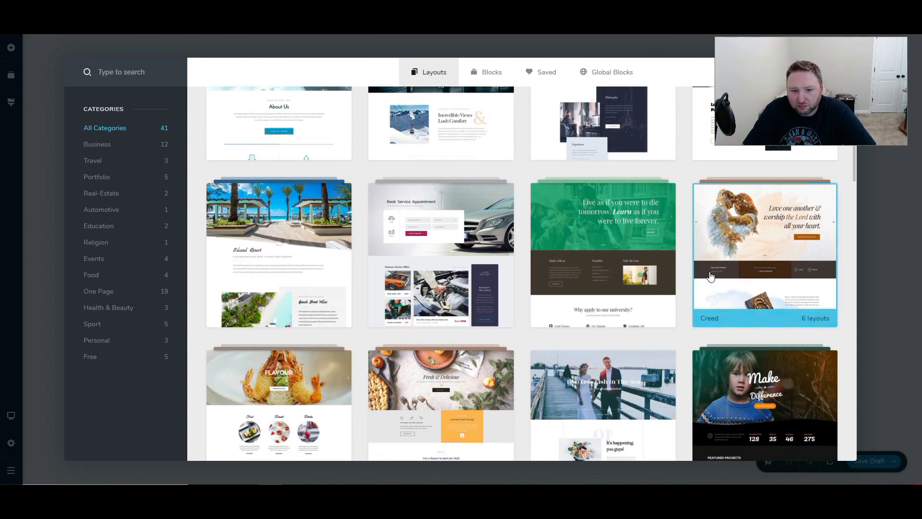
scroll(710, 277, "down", 8)
scroll(709, 278, "down", 5)
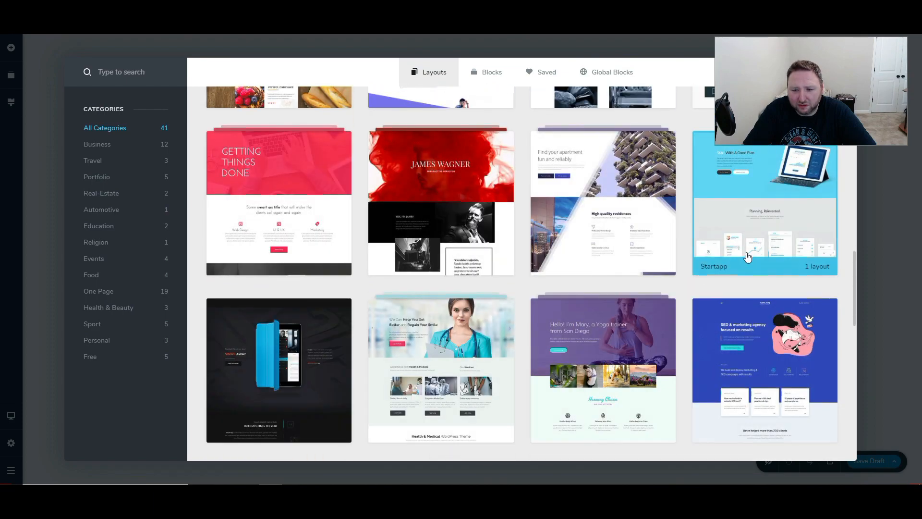
left_click(272, 352)
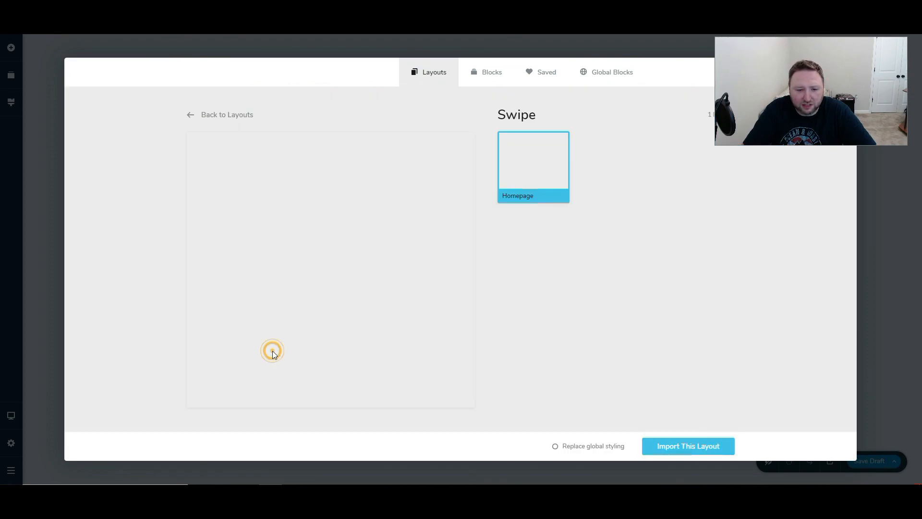
left_click(594, 446)
left_click(672, 445)
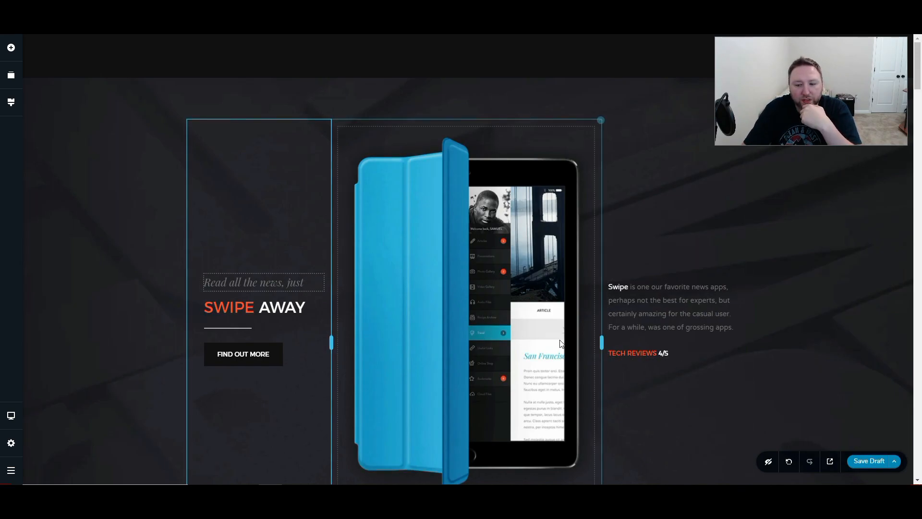
Review the imported Swipe page's sections, including the text options of the "Interesting to You" heading, and return to its beginning
scroll(562, 339, "down", 8)
scroll(658, 396, "down", 9)
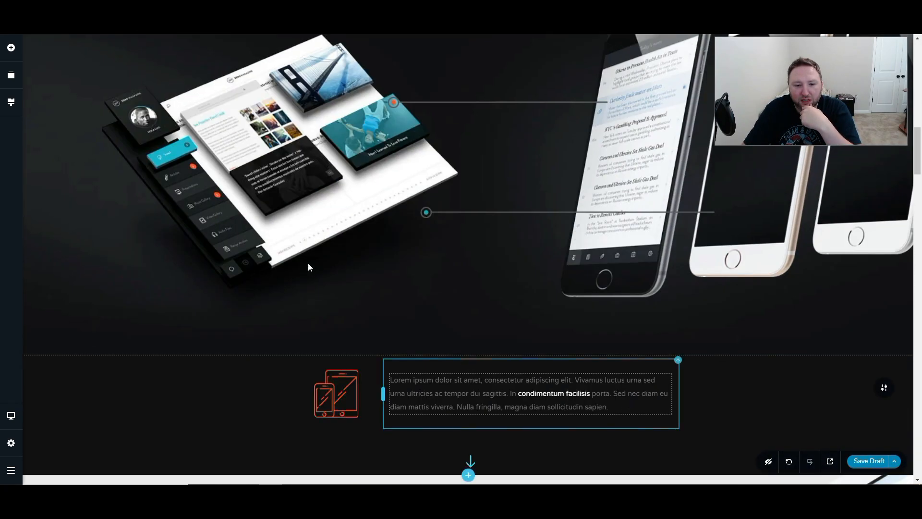
scroll(442, 203, "up", 10)
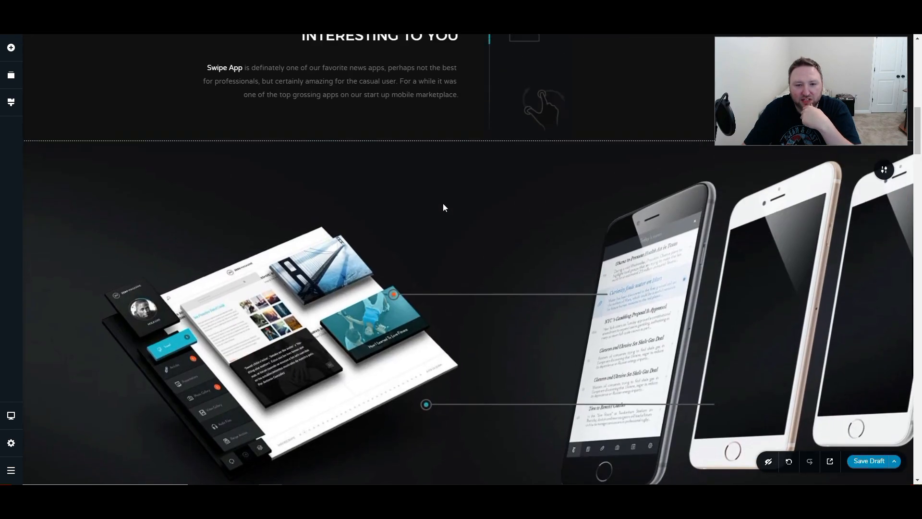
left_click(338, 324)
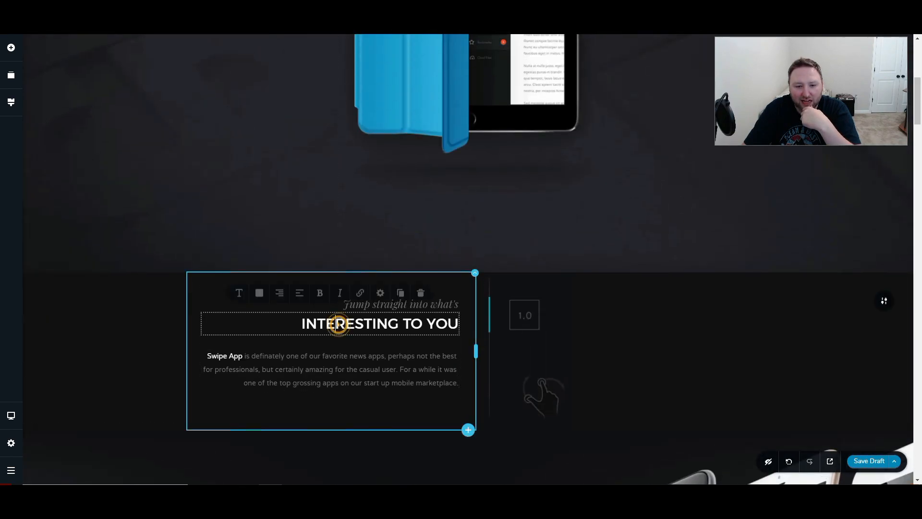
left_click(575, 317)
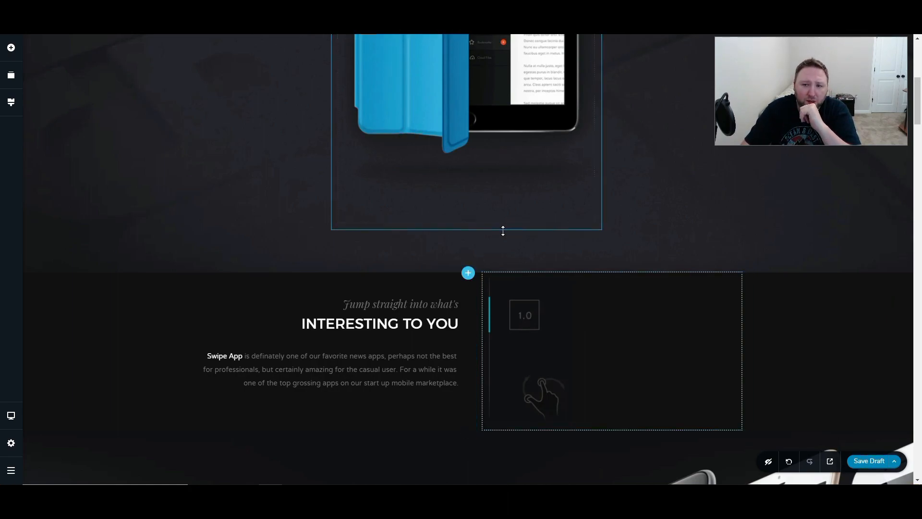
scroll(504, 234, "up", 5)
scroll(503, 235, "up", 1)
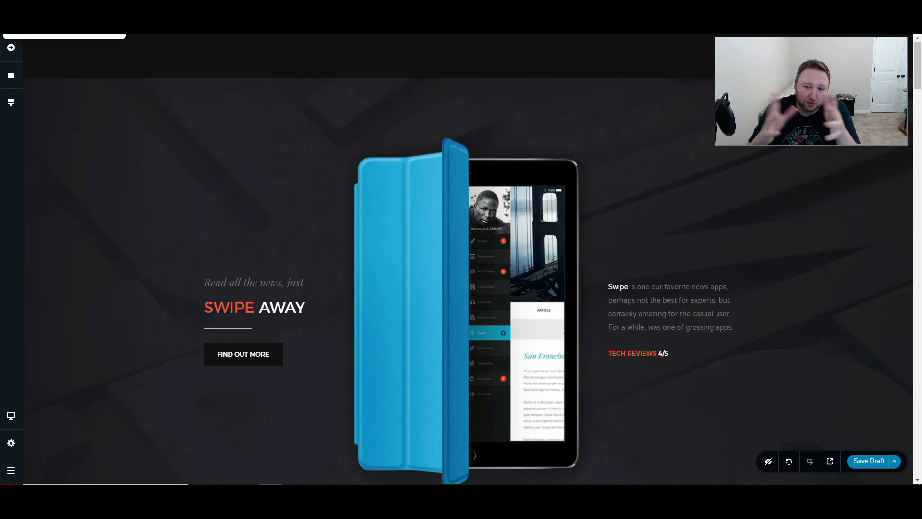
Save the imported Swipe page as a draft and return to the Brizy Cloud projects dashboard
left_click(874, 467)
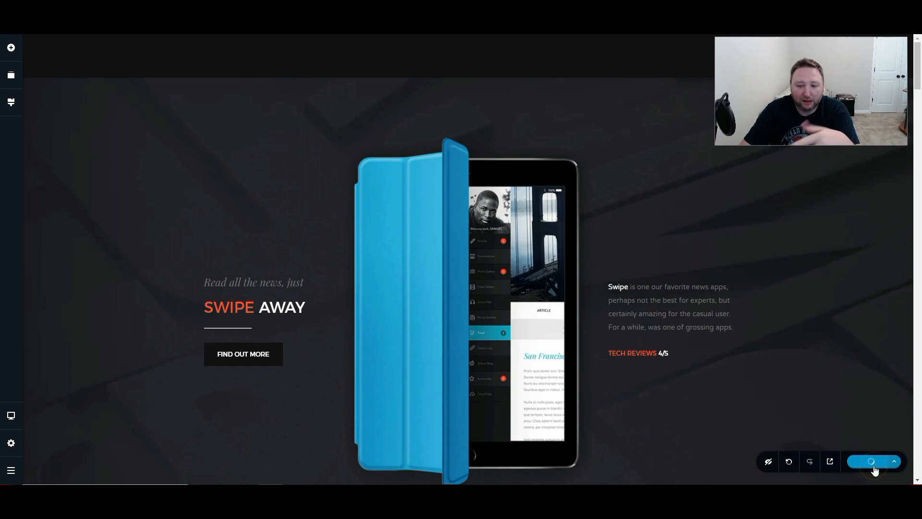
left_click(12, 473)
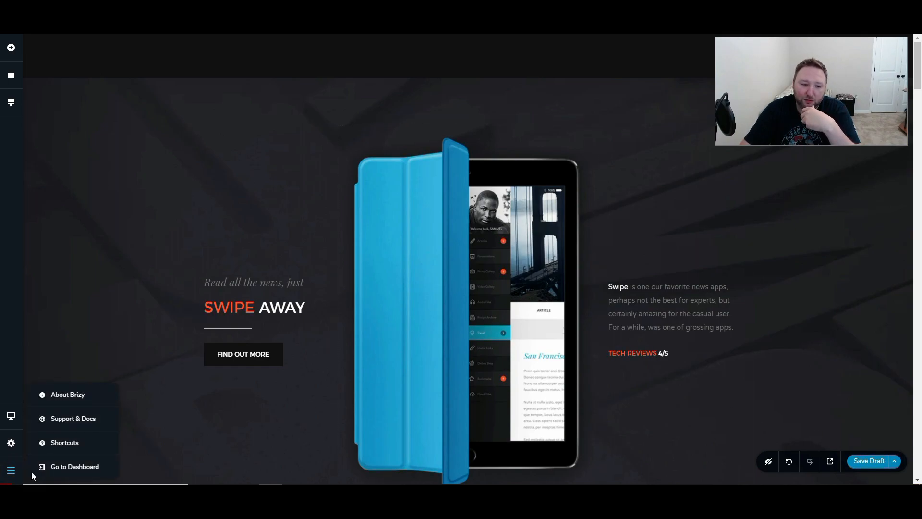
left_click(76, 471)
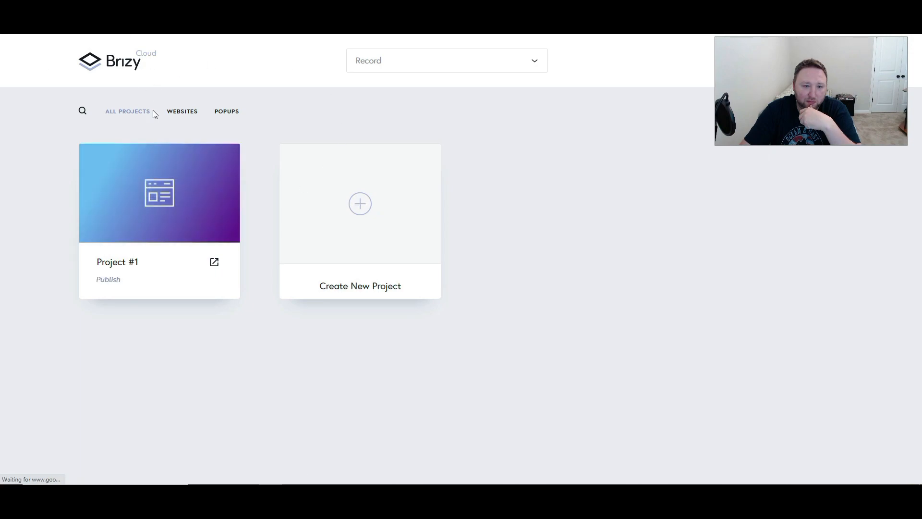
mouse_move(150, 164)
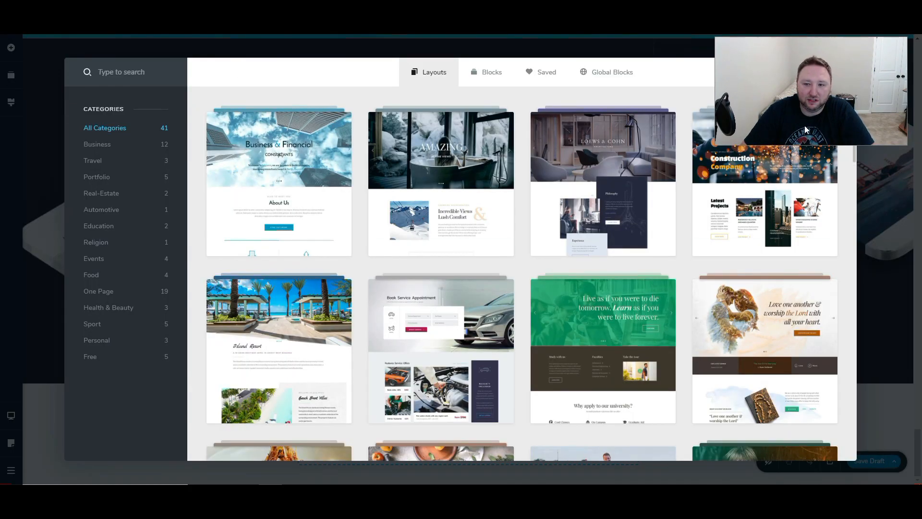
In the WordPress editor, close the layout library, leave for the dashboard, and return to the Brizy Cloud projects
left_click(901, 326)
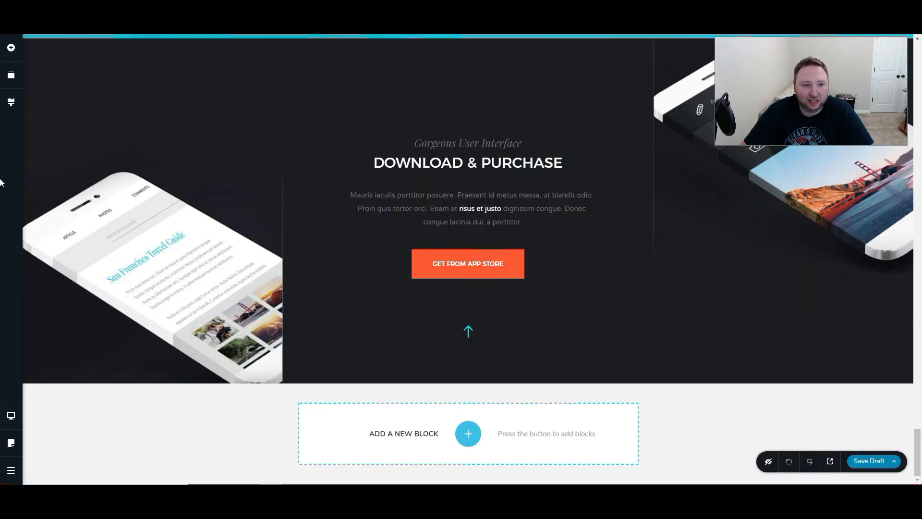
left_click(14, 472)
left_click(60, 466)
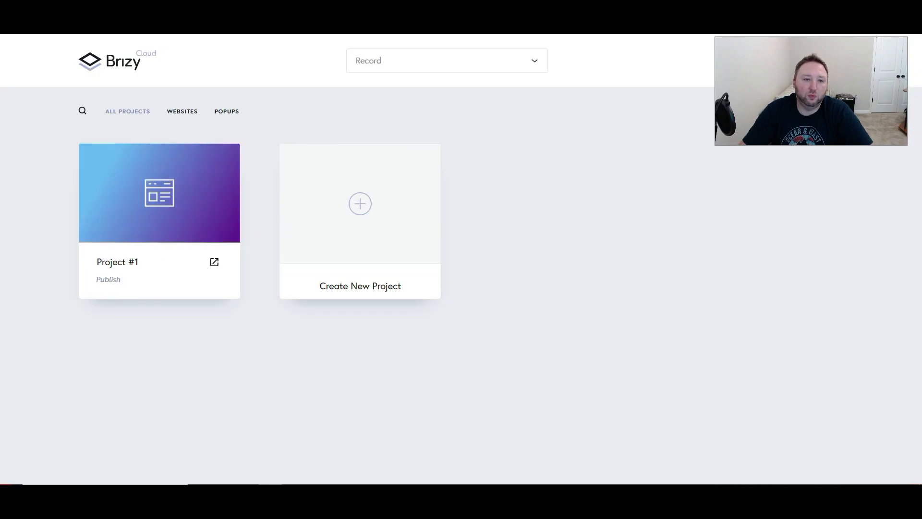
mouse_move(120, 163)
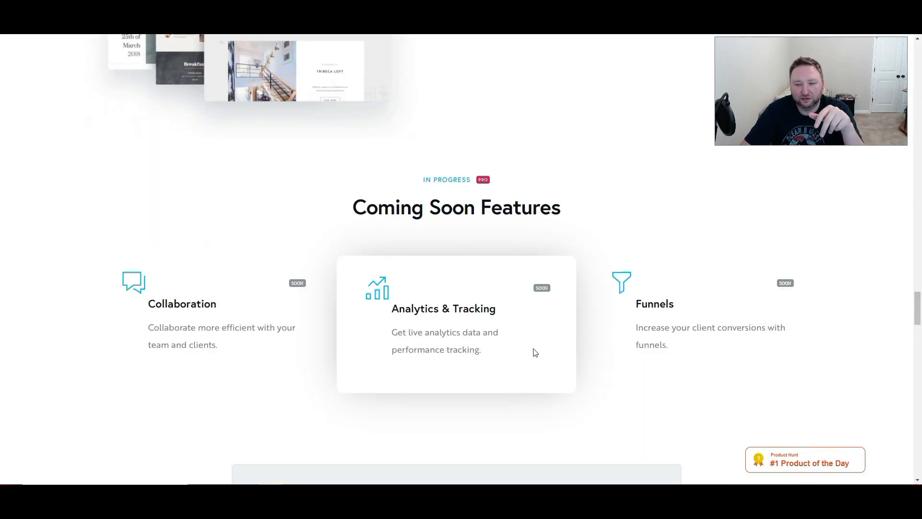
On the Brizy Cloud website, review Coming Soon Features, highlighting the Collaboration, Analytics & Tracking, and Funnels headings
scroll(532, 352, "down", 1)
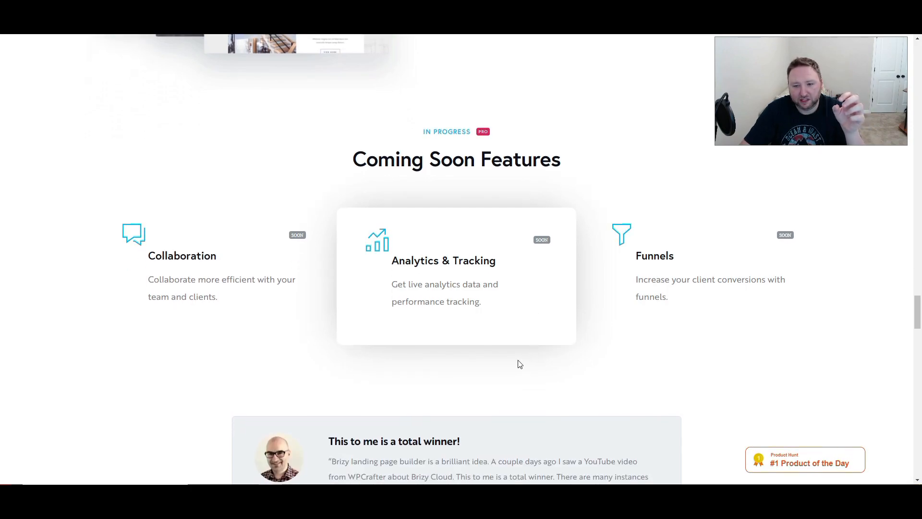
scroll(520, 364, "up", 1)
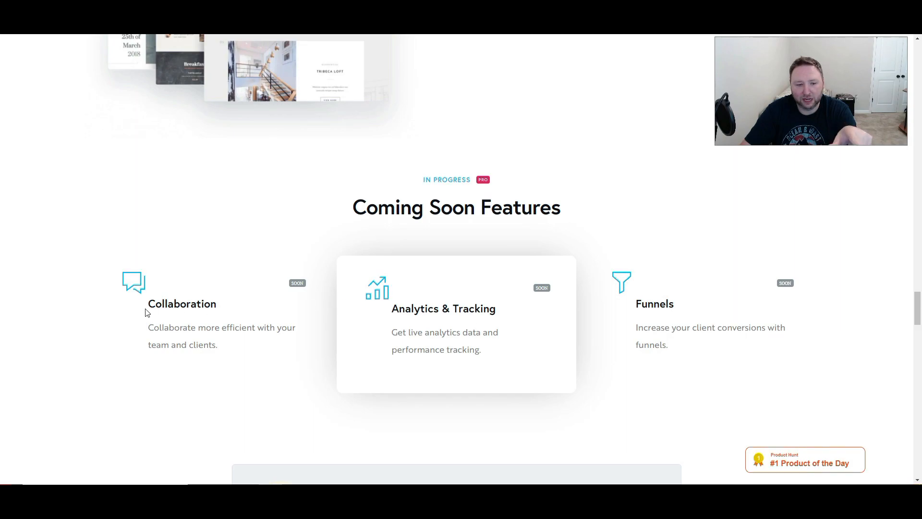
left_click_drag(149, 305, 228, 306)
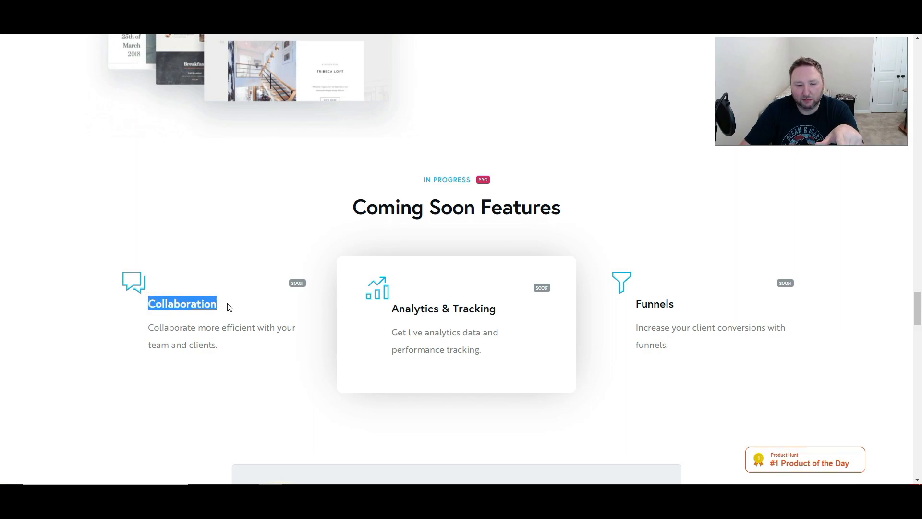
left_click_drag(393, 308, 498, 311)
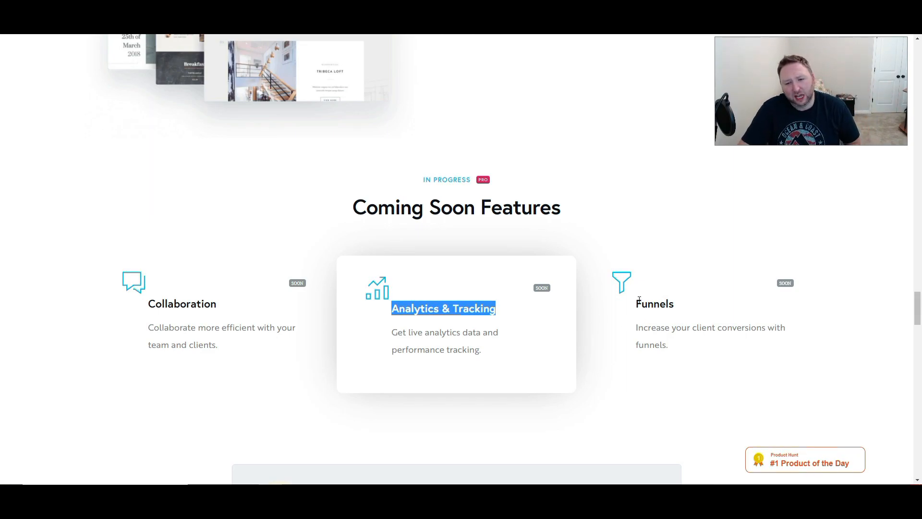
left_click_drag(634, 303, 700, 303)
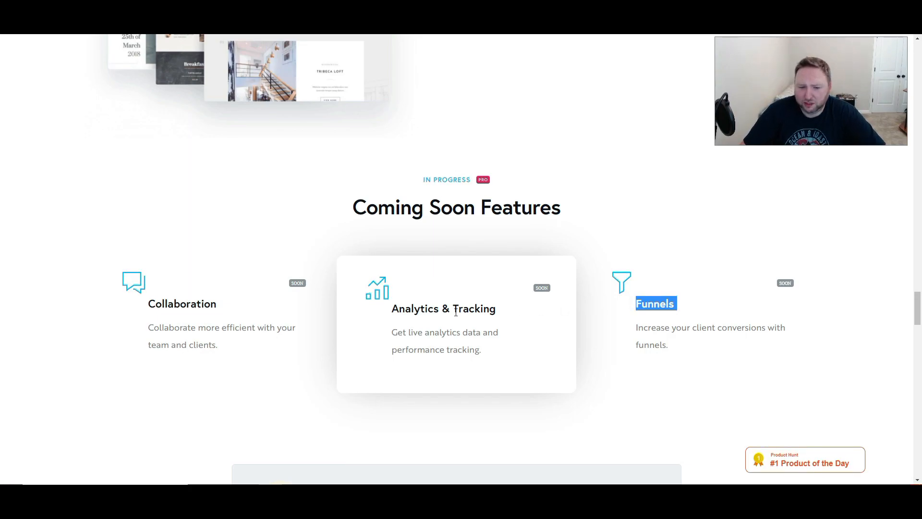
left_click_drag(392, 308, 508, 311)
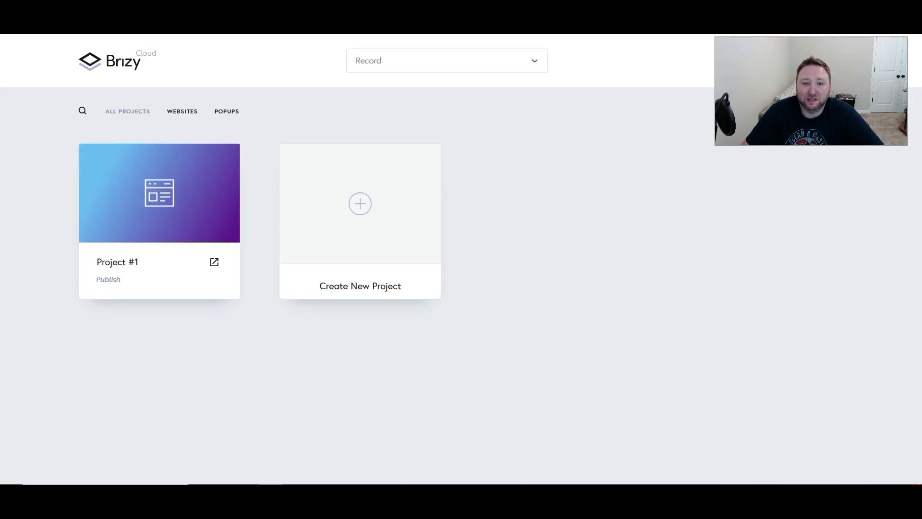
Switch to the Brizy Cloud dashboard and open Project #1 for editing
mouse_move(165, 214)
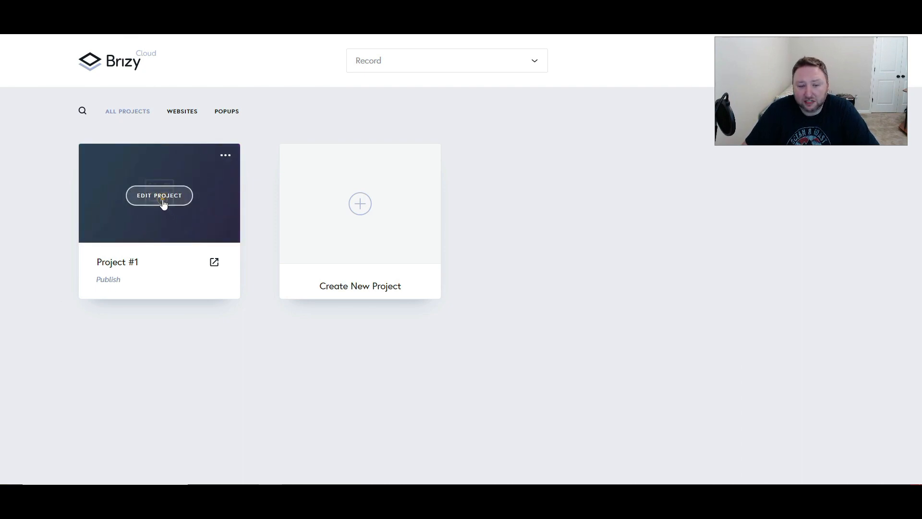
left_click(162, 199)
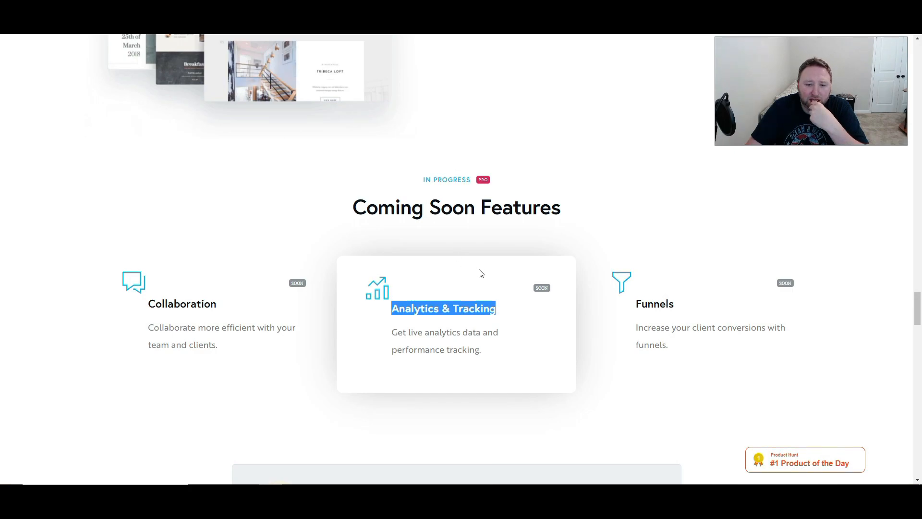
Back on the Brizy Cloud website, examine the supported marketing app integrations and return to Coming Soon Features
scroll(479, 272, "up", 8)
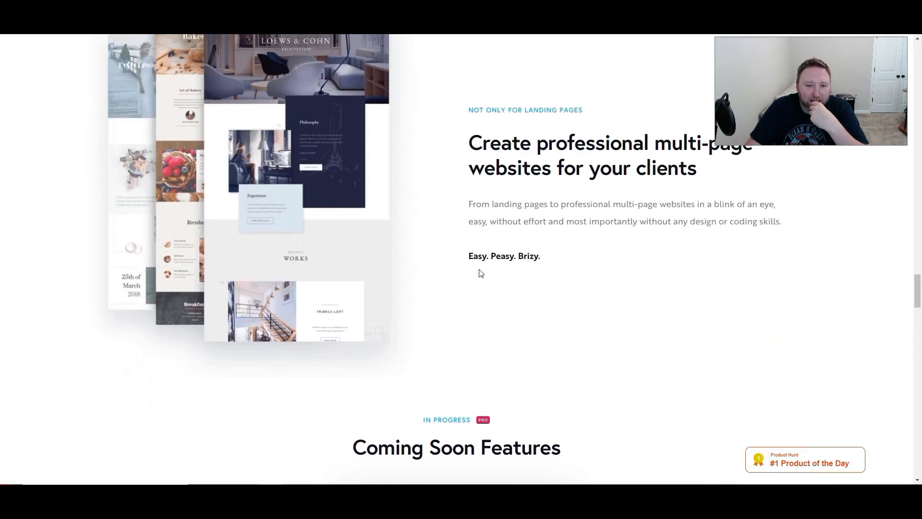
scroll(479, 273, "up", 8)
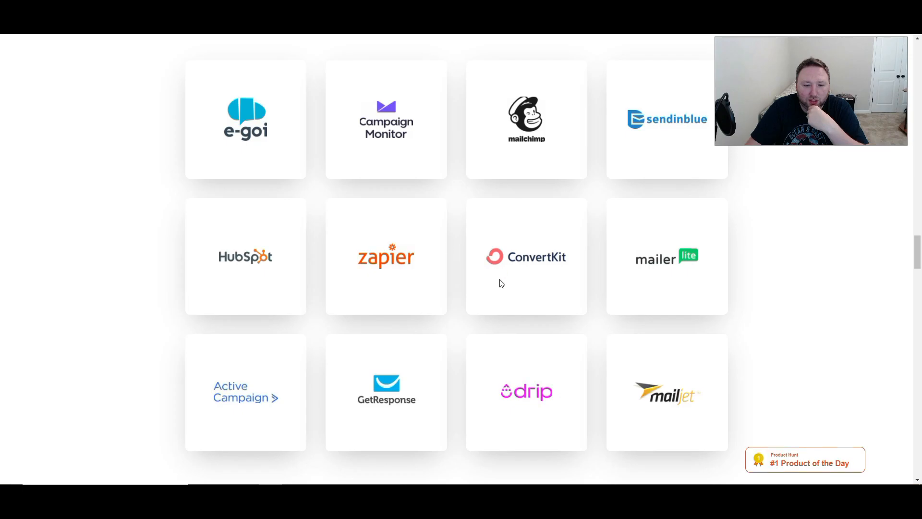
scroll(480, 263, "up", 3)
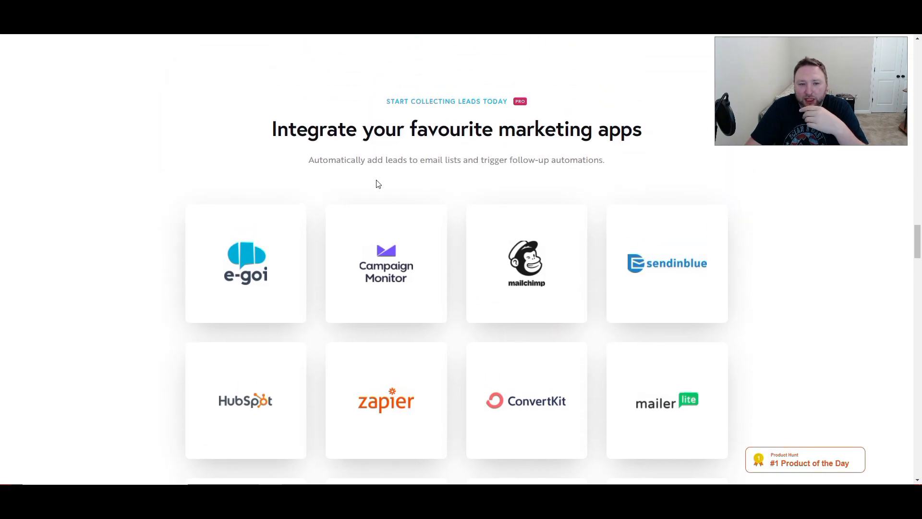
scroll(416, 243, "down", 1)
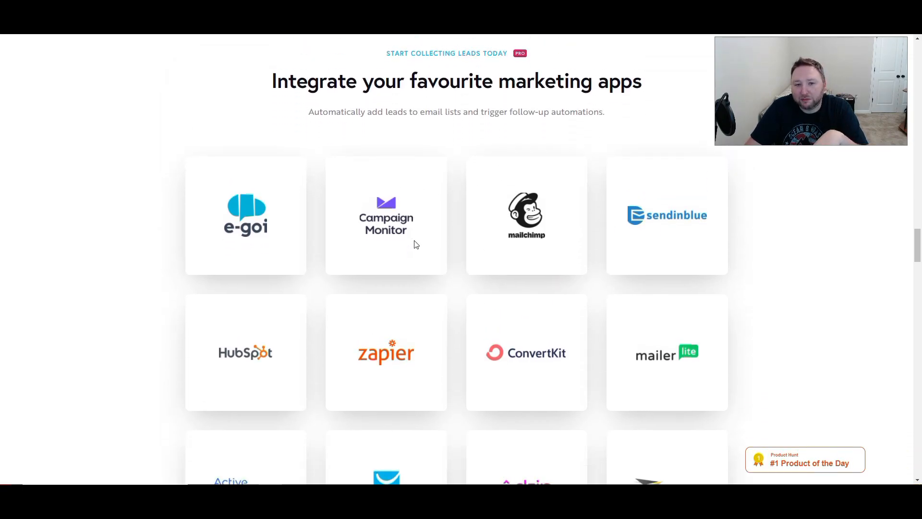
scroll(416, 244, "up", 4)
scroll(415, 244, "up", 5)
scroll(404, 275, "down", 7)
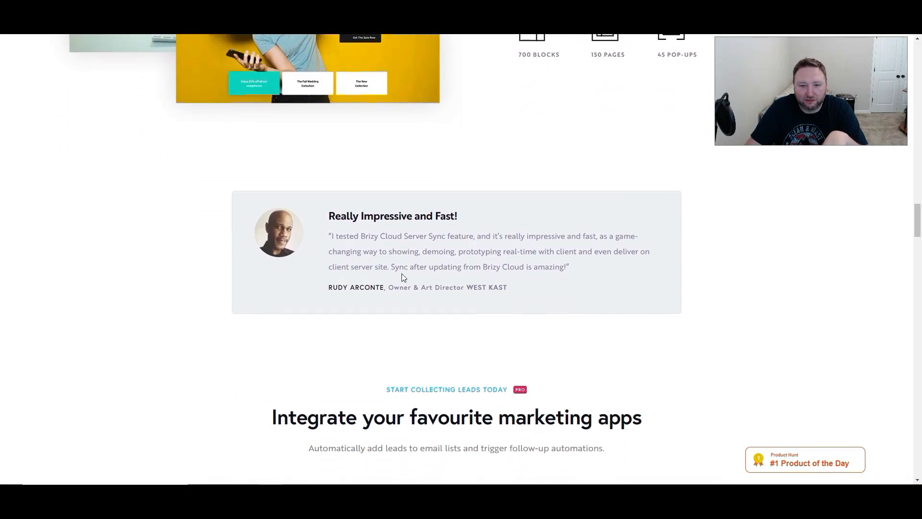
scroll(456, 305, "down", 6)
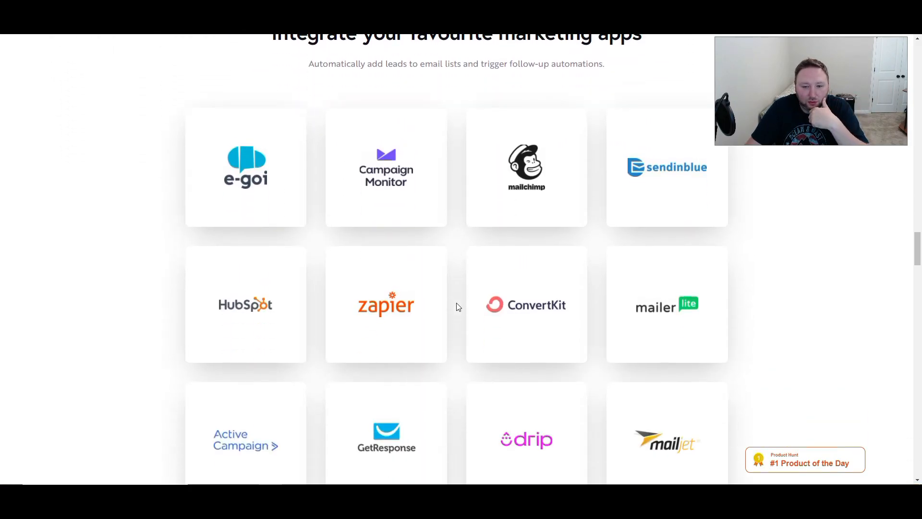
scroll(457, 307, "down", 20)
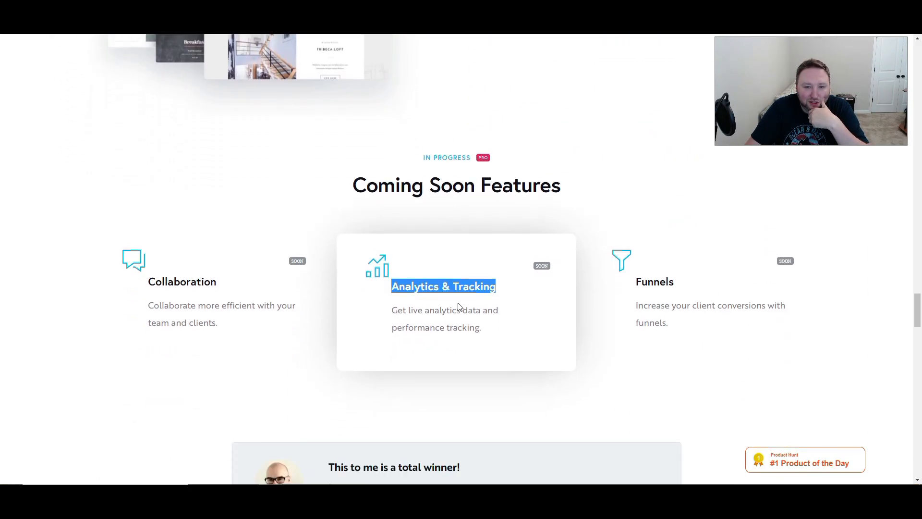
Review the free publishing options and compare the features of the Free, Personal, and Studio plans
scroll(458, 306, "down", 5)
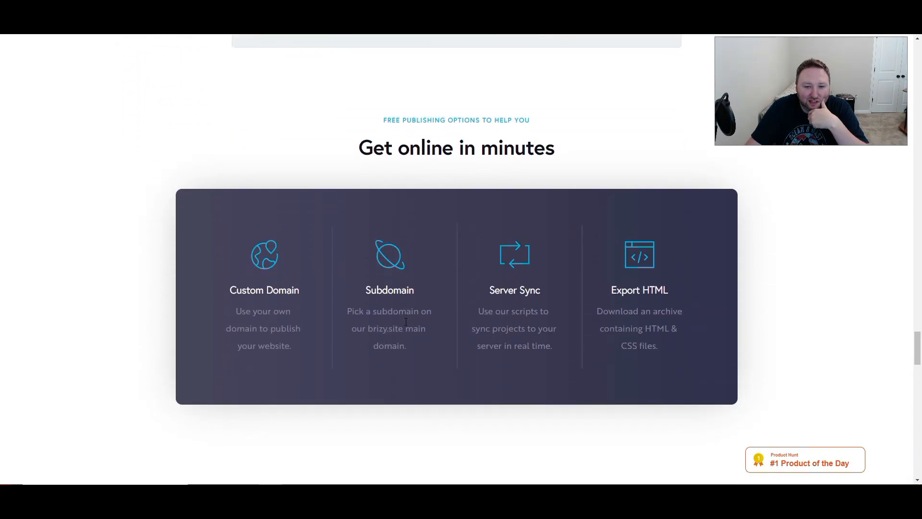
scroll(401, 323, "down", 4)
scroll(409, 307, "down", 8)
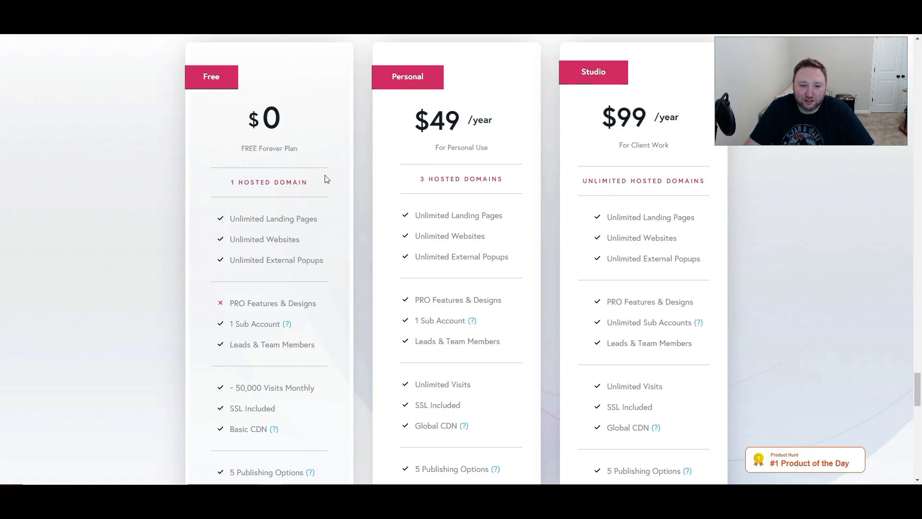
scroll(254, 168, "down", 1)
scroll(262, 206, "down", 4)
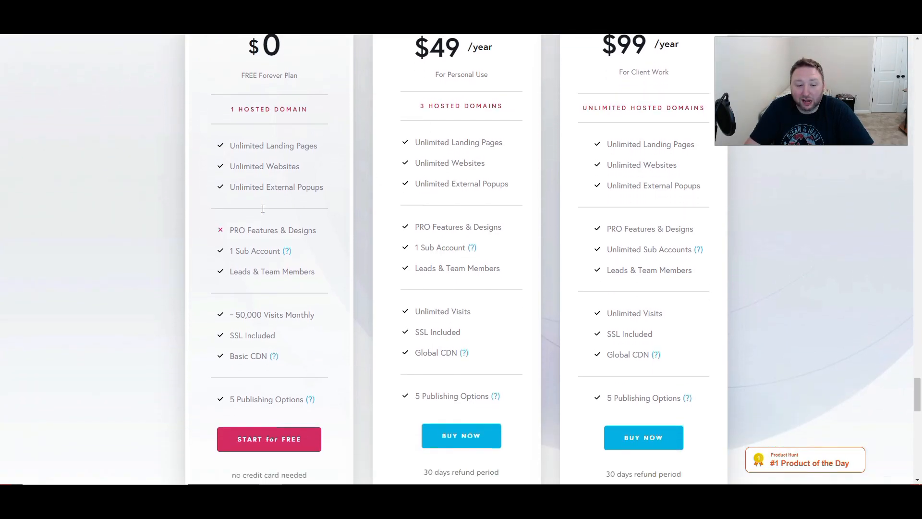
scroll(302, 295, "up", 4)
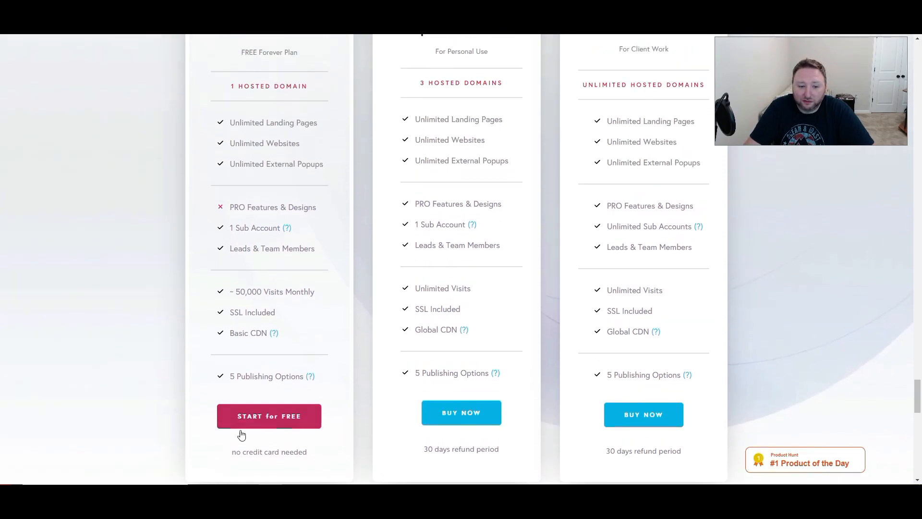
scroll(255, 288, "up", 4)
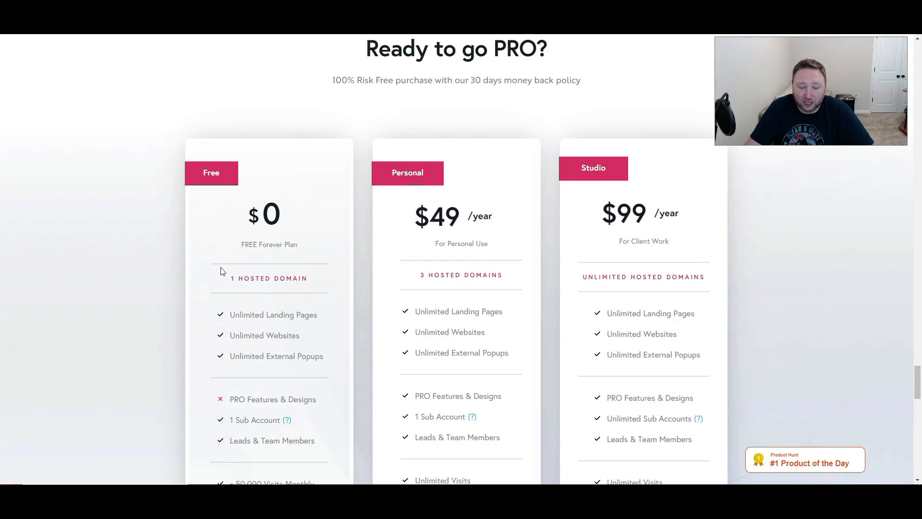
scroll(243, 298, "down", 3)
scroll(238, 324, "down", 2)
scroll(235, 312, "up", 2)
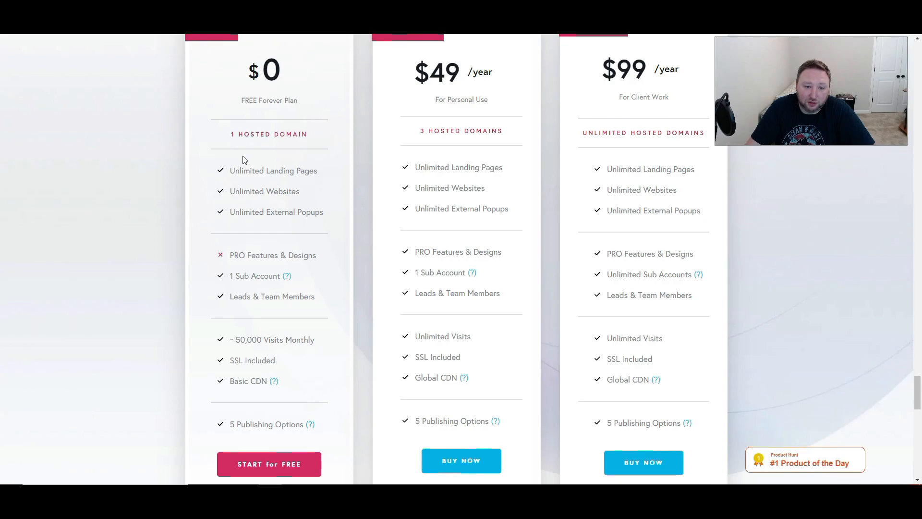
Highlight the Free plan's monthly visits and SSL entries, clear the selection, and examine the plan's price
left_click_drag(236, 340, 317, 344)
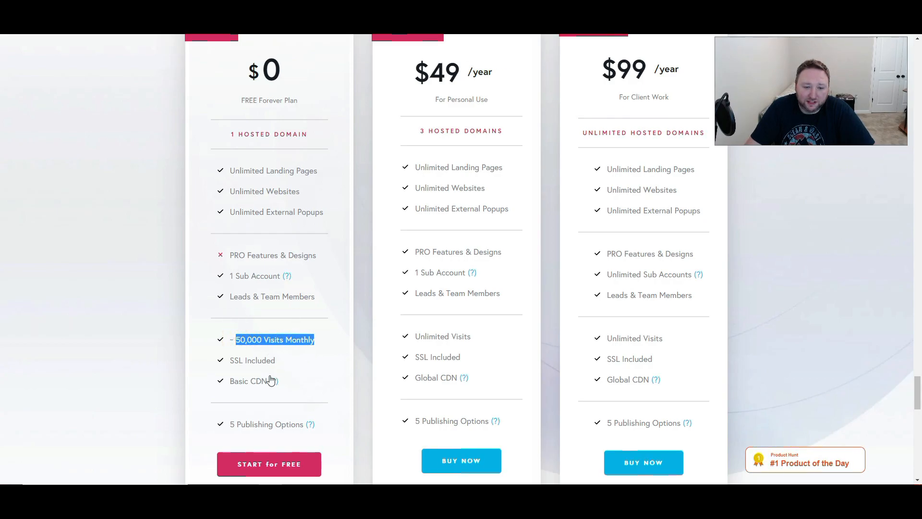
left_click(230, 383)
left_click_drag(229, 383, 271, 361)
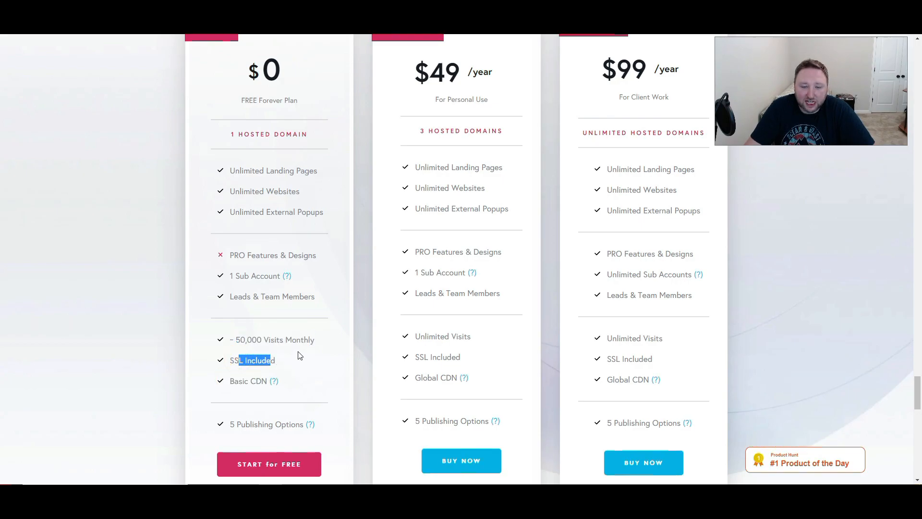
scroll(298, 355, "up", 2)
scroll(296, 355, "down", 1)
scroll(290, 355, "up", 1)
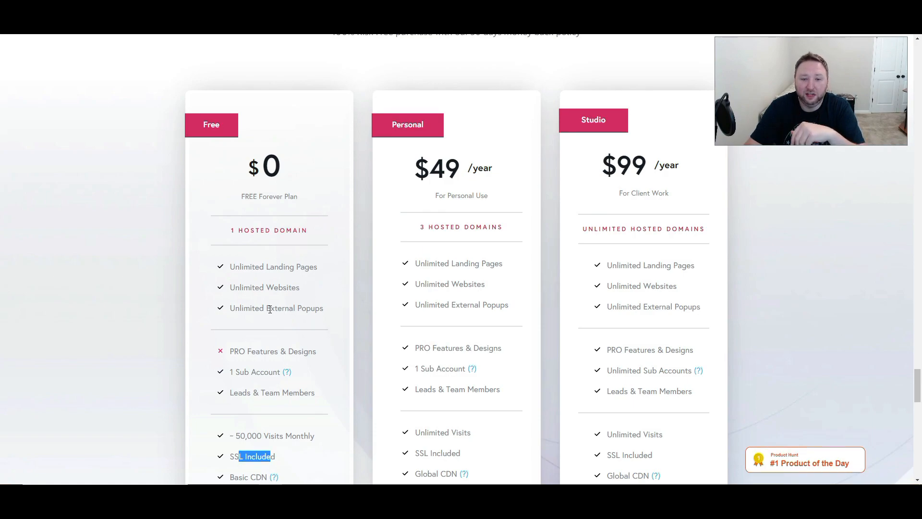
mouse_move(254, 179)
left_mouse_down()
mouse_move(294, 199)
mouse_move(253, 184)
left_mouse_up()
left_click(305, 188)
left_click(287, 178)
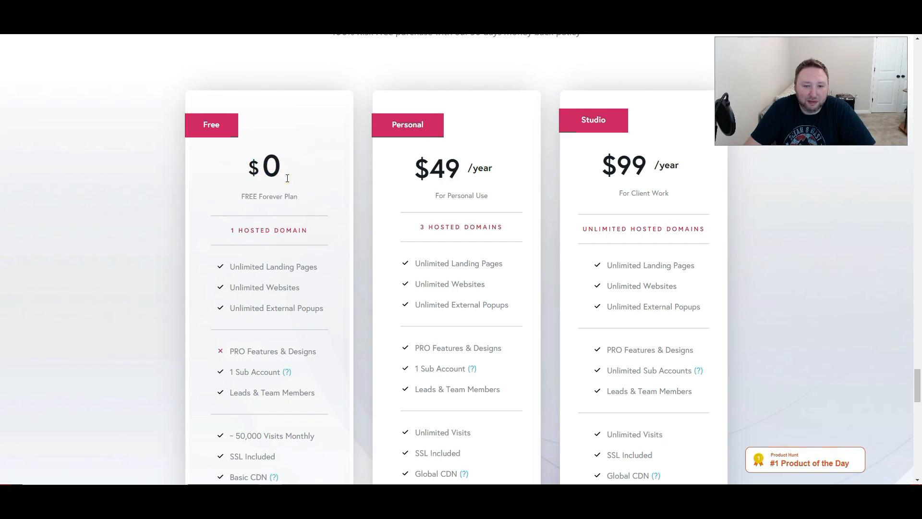
Recheck the publishing options section and go over the three pricing plans' feature lists once more
scroll(287, 178, "up", 12)
scroll(283, 180, "down", 6)
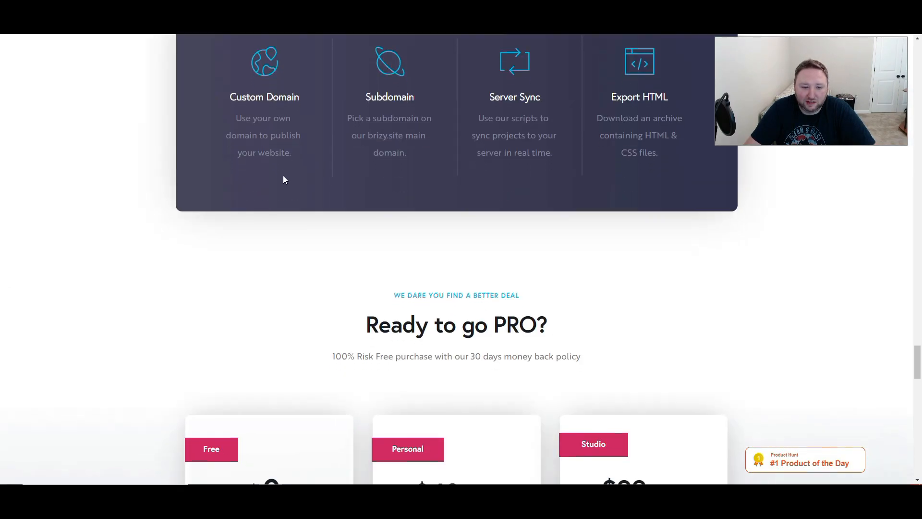
scroll(283, 179, "down", 6)
scroll(262, 243, "down", 3)
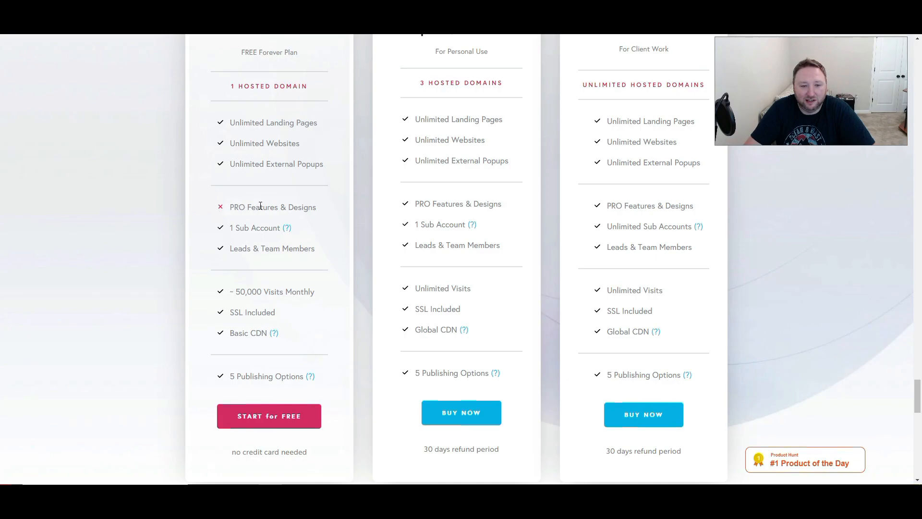
scroll(350, 200, "up", 2)
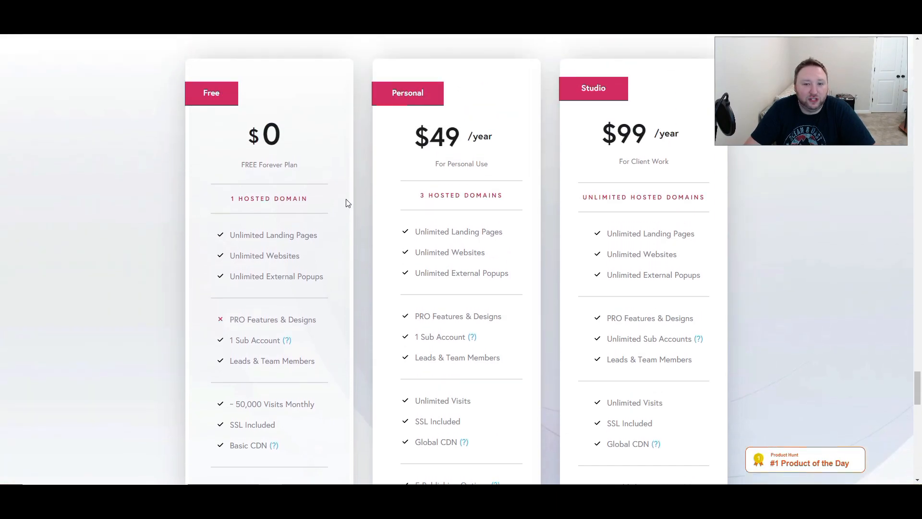
Highlight the Personal and Studio plan prices and the Studio plan's hosted domains entry, then clear the selection
scroll(348, 201, "up", 1)
scroll(333, 221, "up", 1)
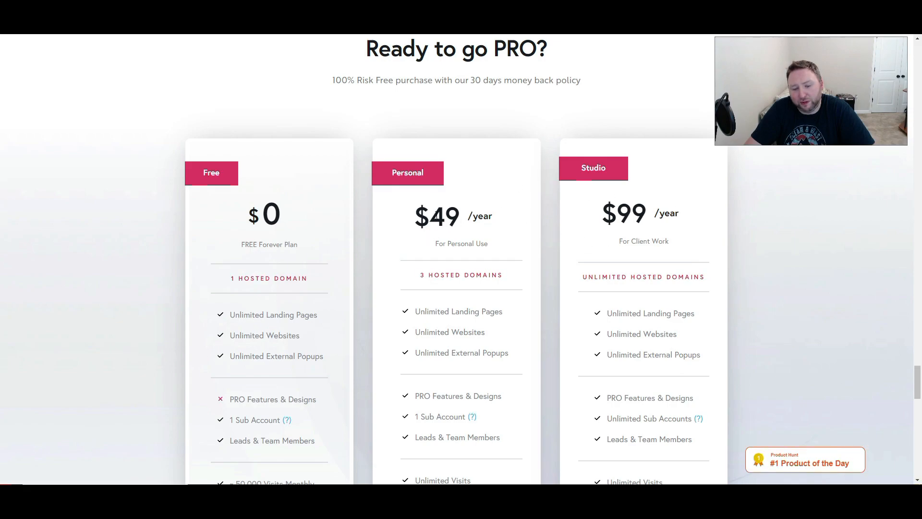
left_click_drag(428, 220, 475, 219)
mouse_move(663, 216)
left_mouse_down()
mouse_move(622, 219)
mouse_move(665, 216)
mouse_move(653, 217)
left_mouse_up()
left_click(622, 219)
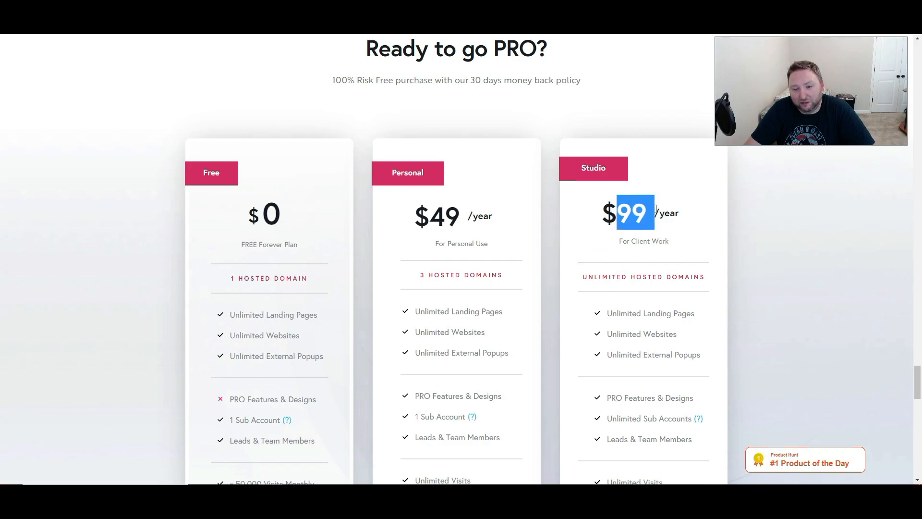
left_click(619, 272)
left_click_drag(595, 277, 582, 277)
left_click(633, 279)
Go back over the publishing options, coming soon features, multi-page websites, and testimonials up to the Brizy Cloud page's opening headline
scroll(610, 279, "up", 15)
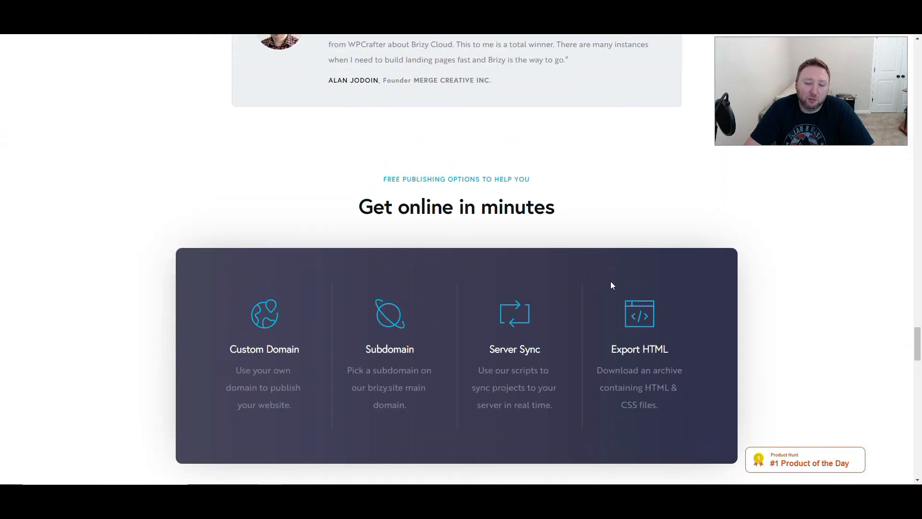
scroll(611, 278, "up", 5)
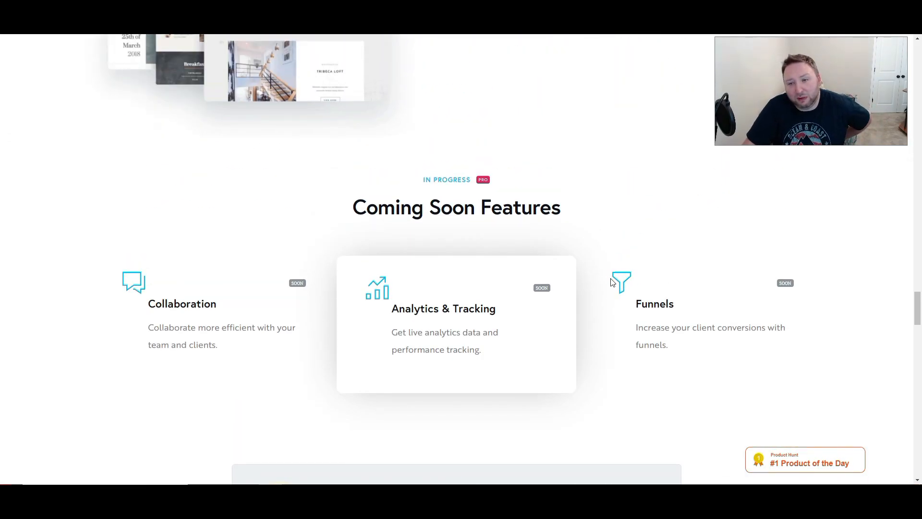
scroll(612, 281, "up", 10)
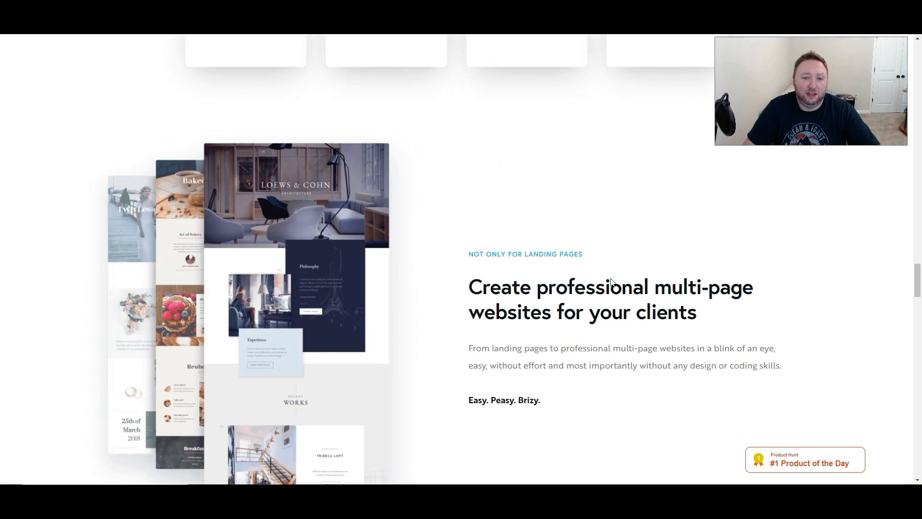
scroll(612, 282, "up", 10)
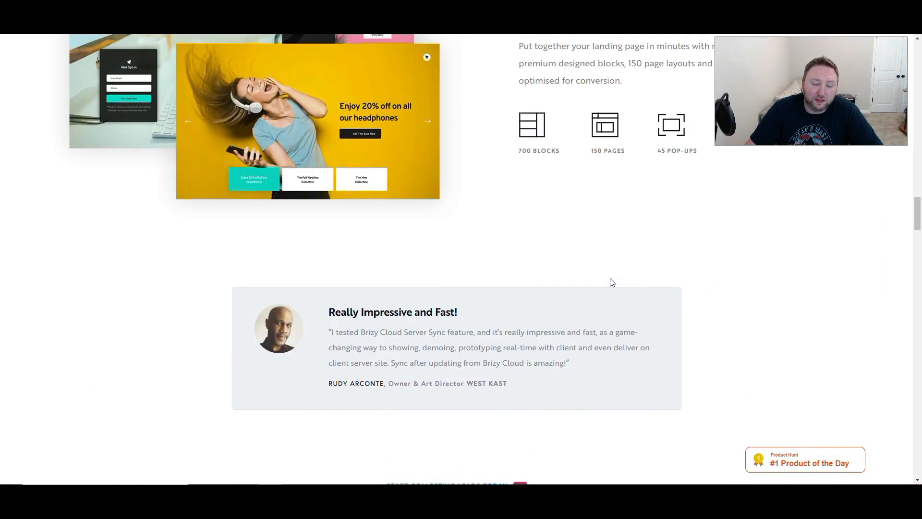
scroll(611, 282, "up", 15)
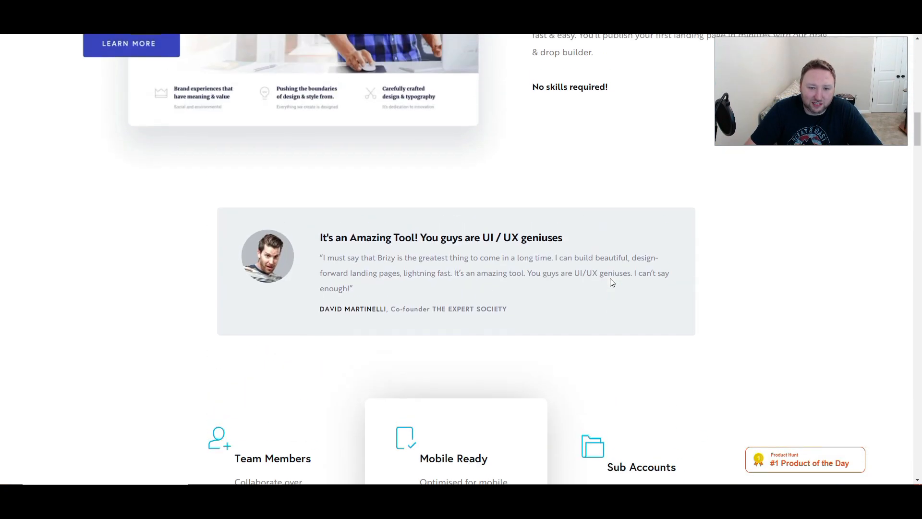
scroll(611, 281, "up", 15)
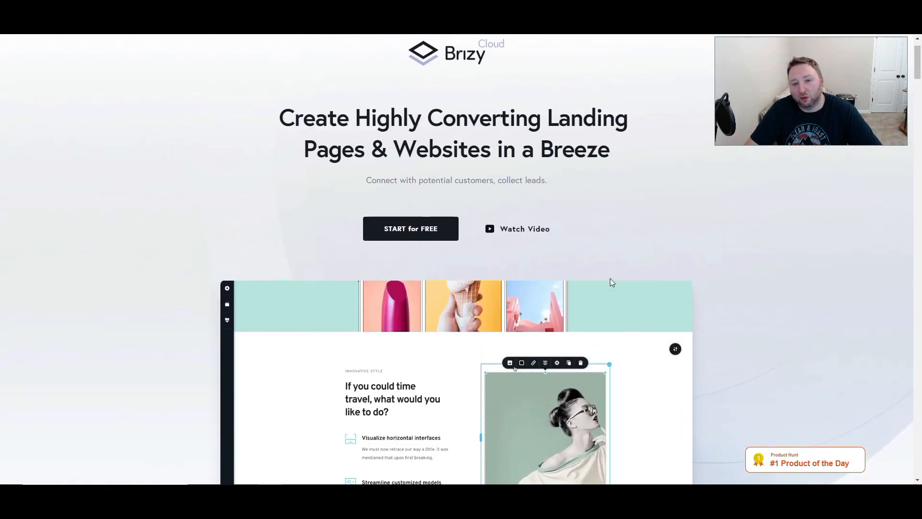